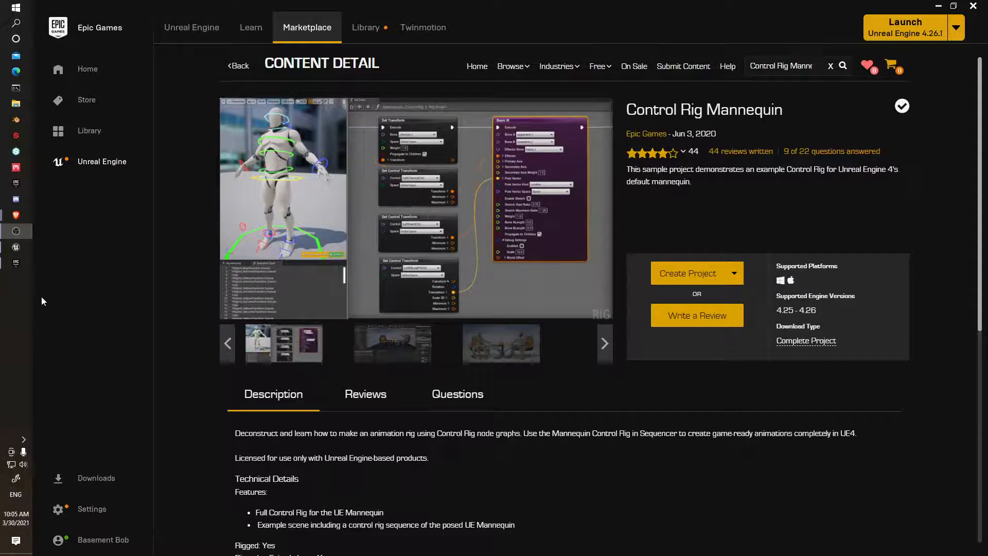
# - Switch to the Brave browser and view the code download options on the ALSMinimal repository's main page
pyautogui.moveTo(17, 223)
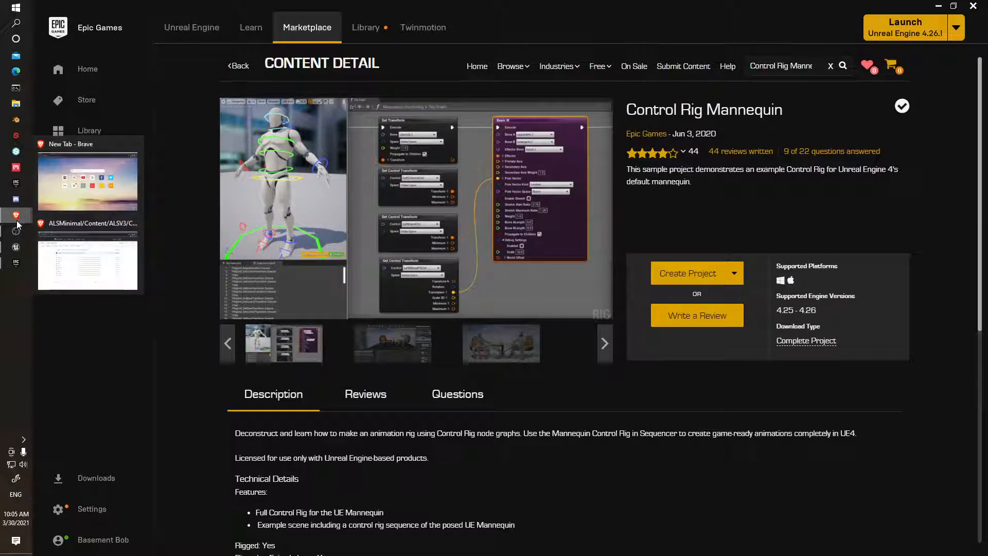
pyautogui.click(62, 227)
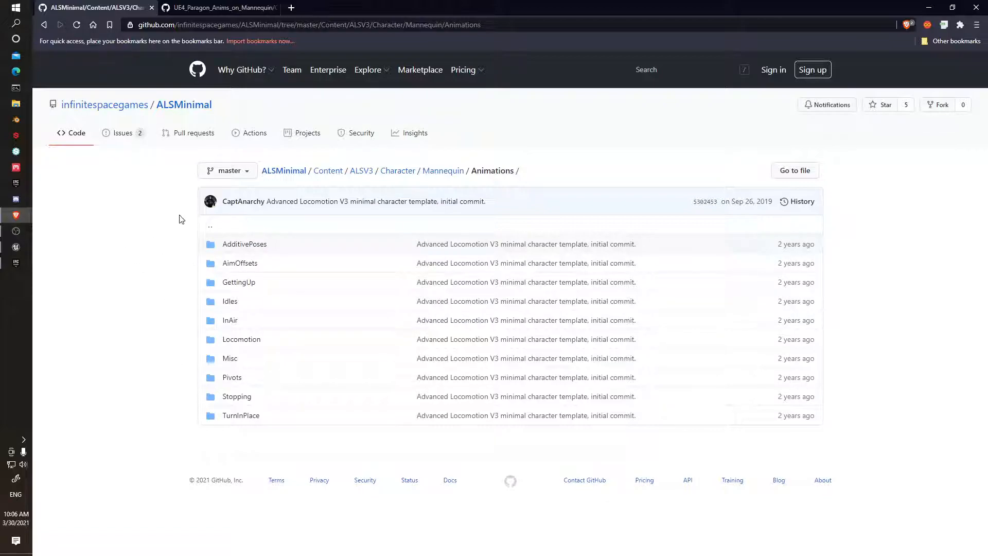
pyautogui.click(284, 170)
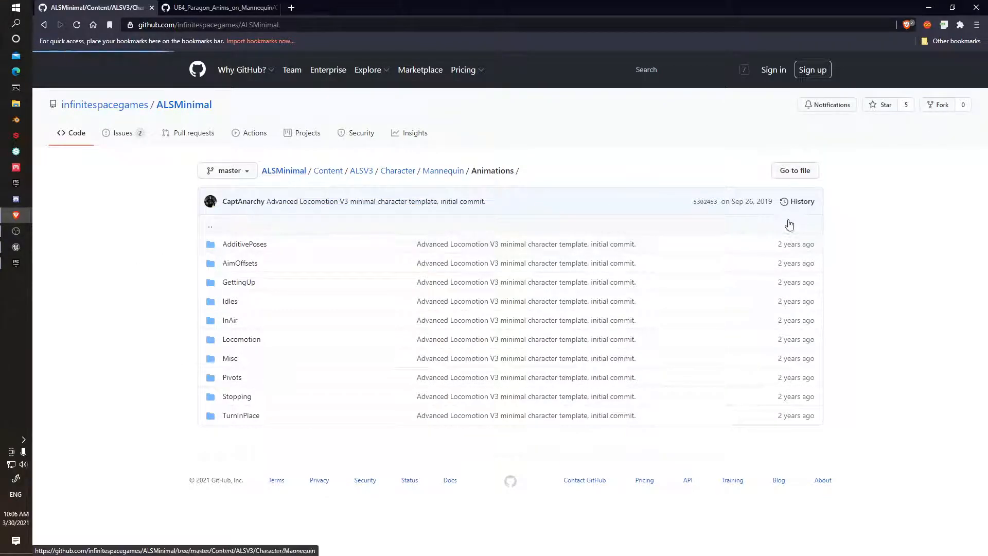
pyautogui.click(630, 170)
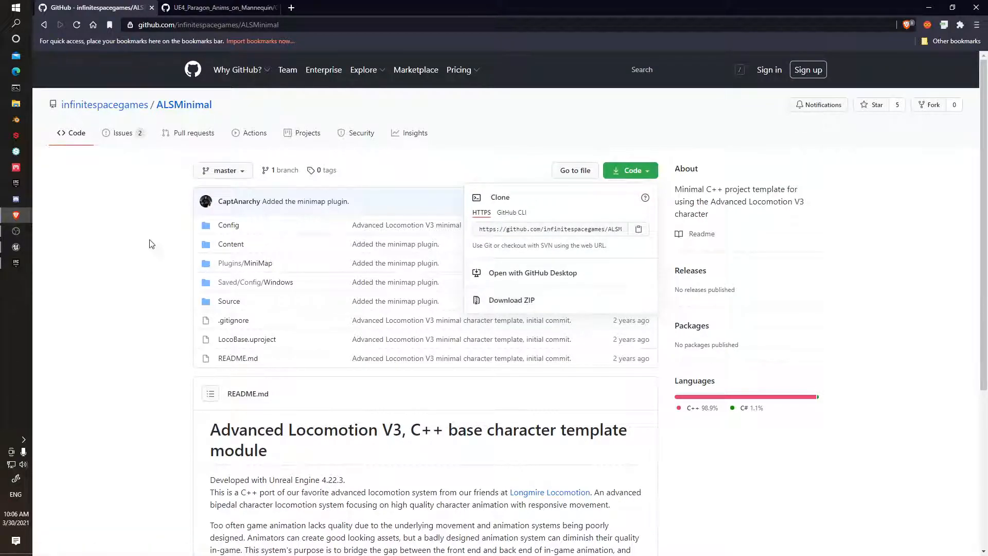
pyautogui.click(117, 226)
# - Examine the character folders in the Paragon animations directory of the UE4_Paragon_Anims_on_Mannequin repository
pyautogui.click(221, 8)
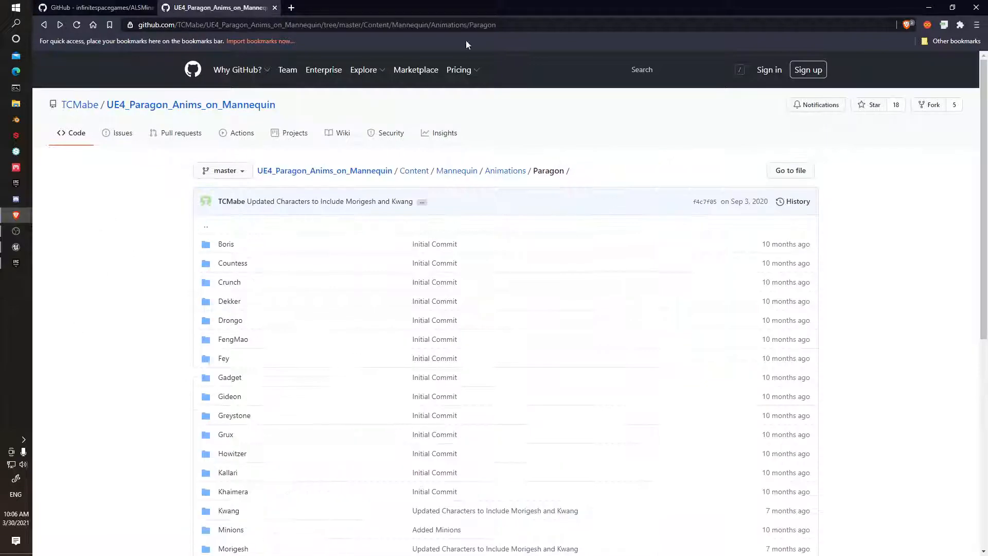
pyautogui.moveTo(89, 111)
pyautogui.scroll(-2, 139, 256)
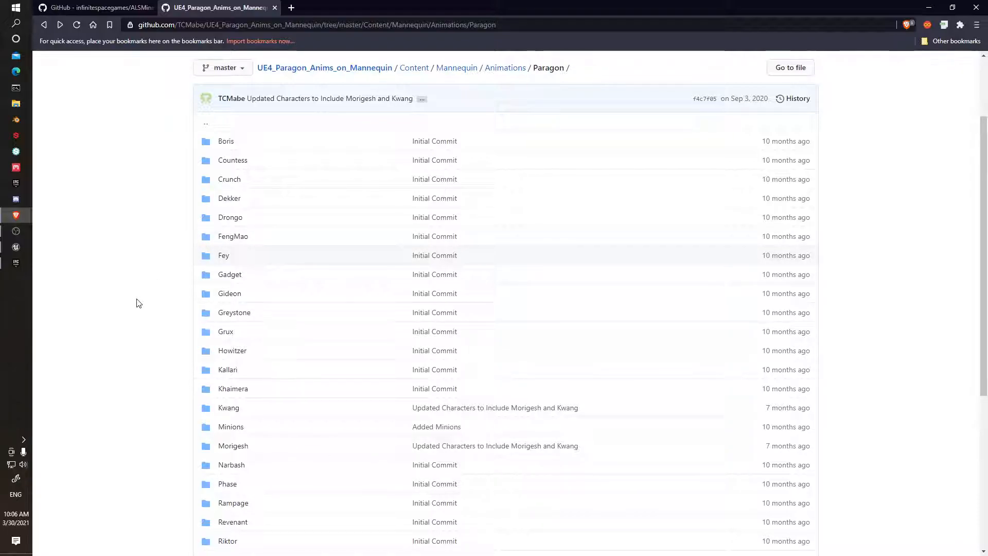
pyautogui.scroll(-3, 142, 303)
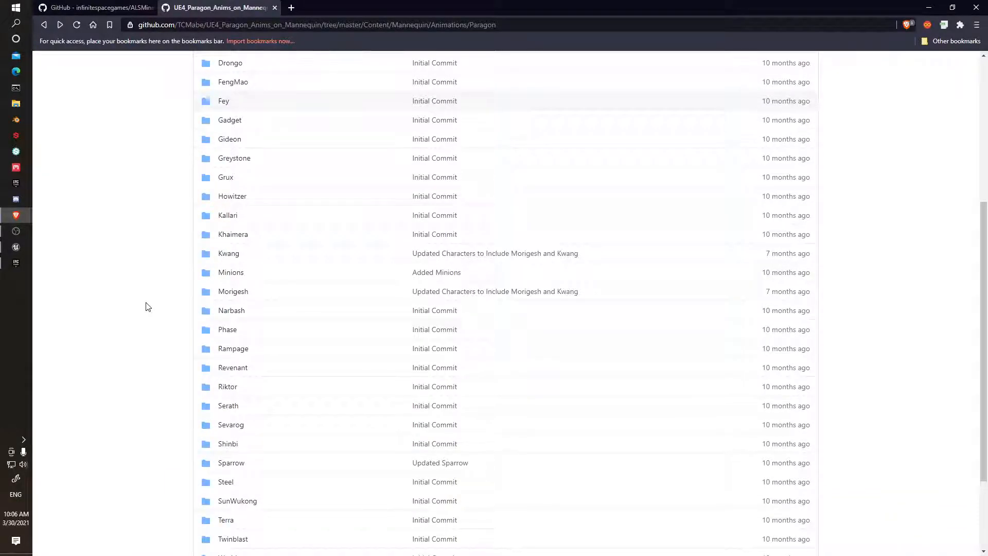
pyautogui.click(252, 163)
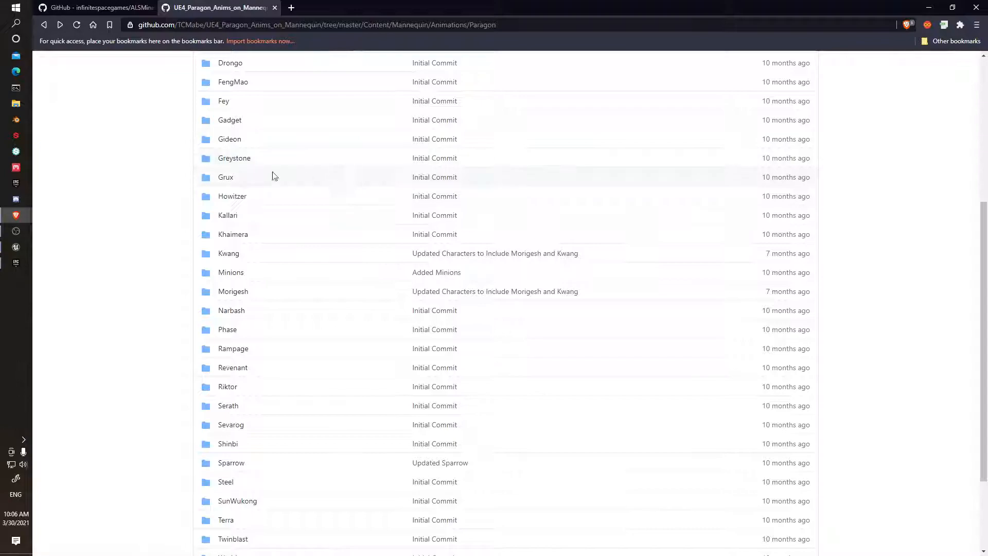
pyautogui.scroll(-3, 154, 265)
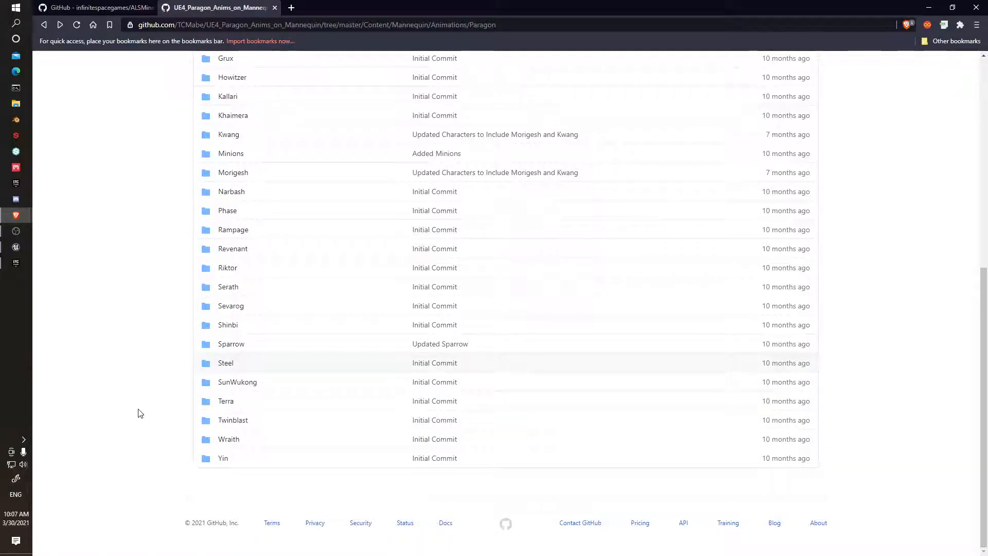
pyautogui.scroll(5, 138, 413)
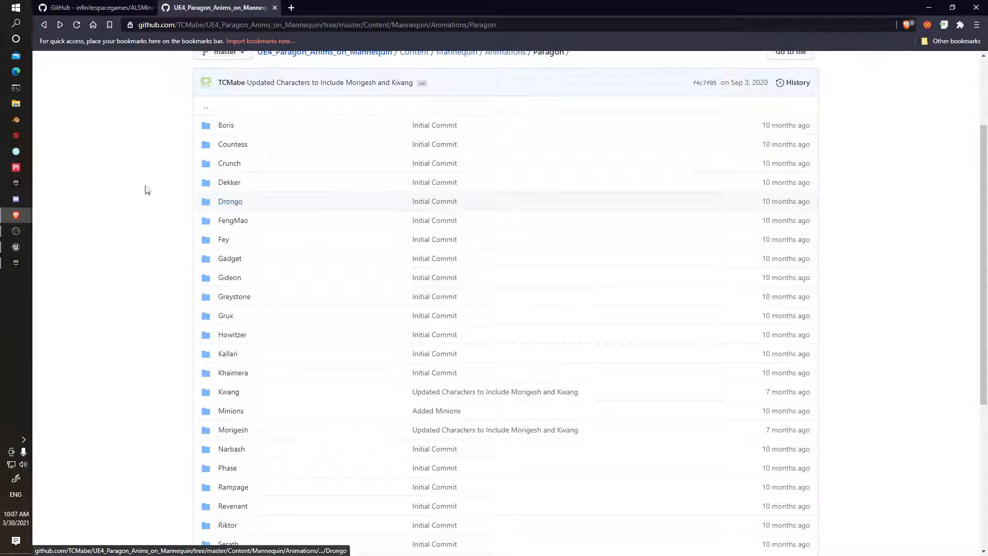
pyautogui.scroll(1, 144, 420)
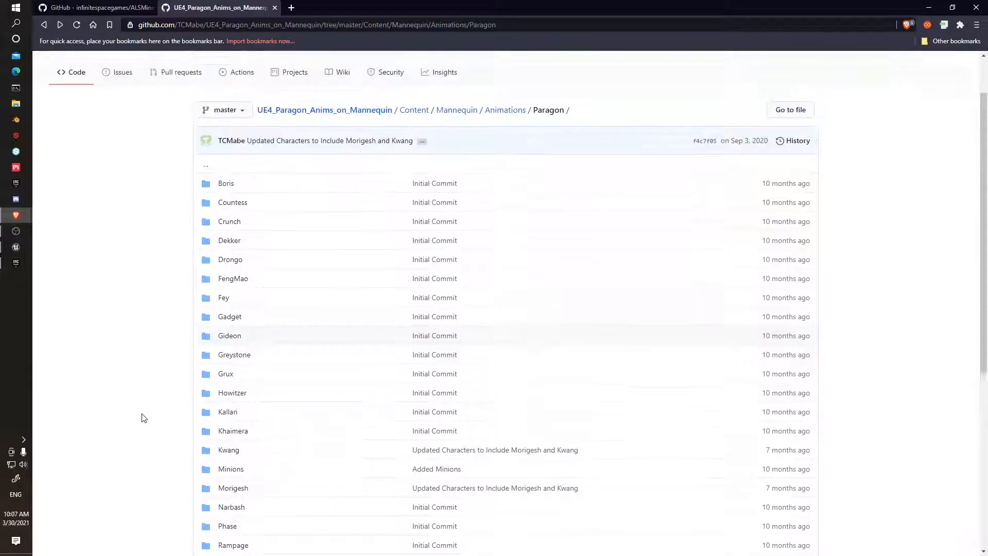
pyautogui.scroll(-5, 145, 412)
pyautogui.scroll(6, 142, 396)
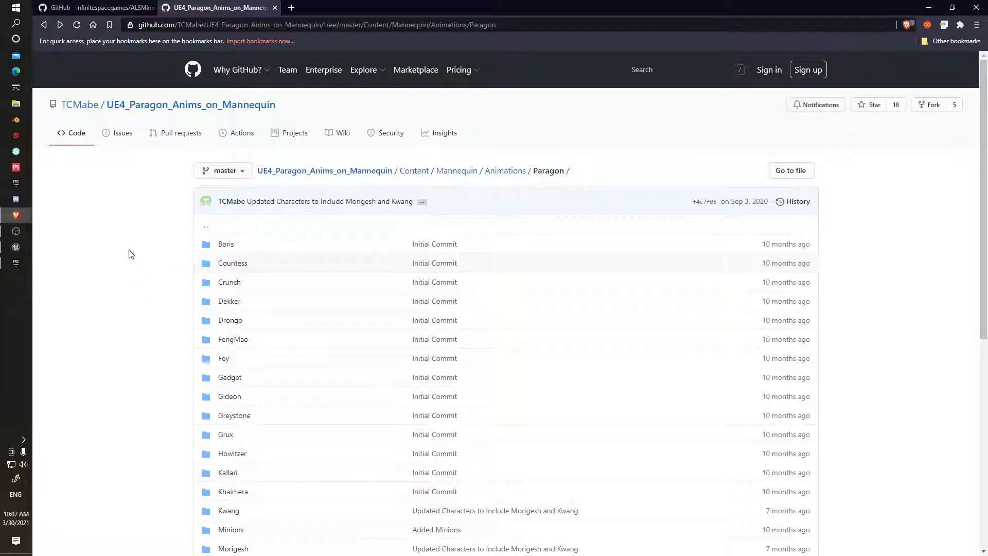
pyautogui.scroll(-4, 133, 216)
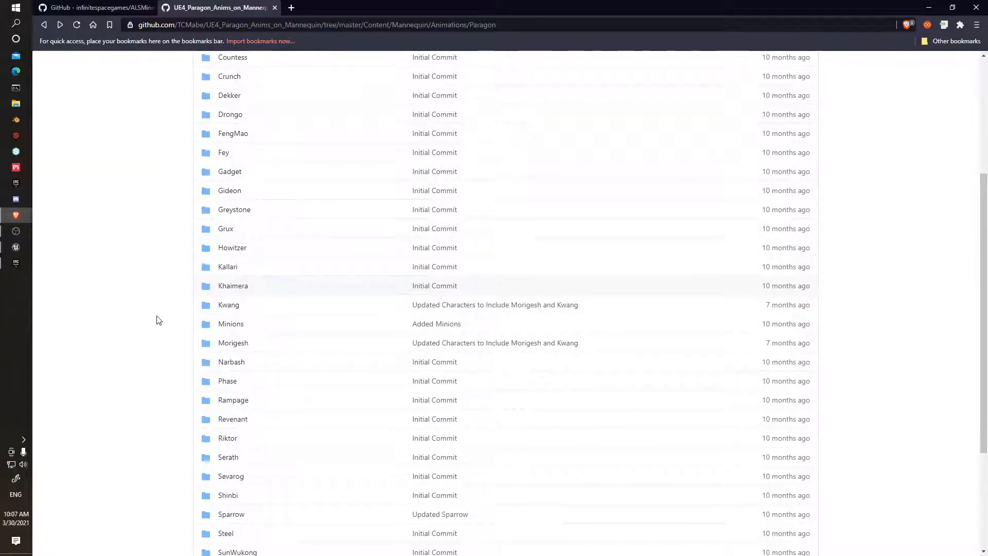
pyautogui.scroll(4, 157, 318)
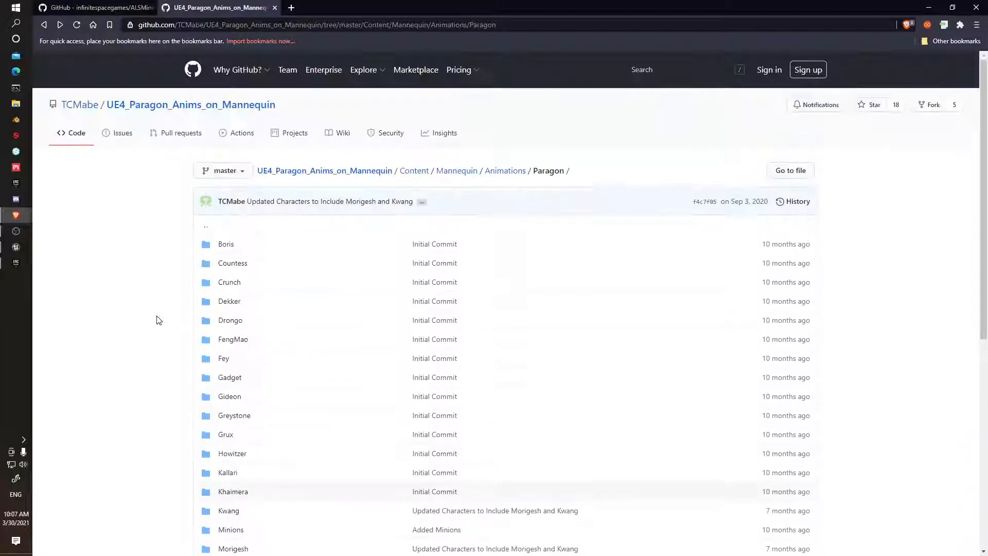
# - Go to the UE4_Paragon_Anims_on_Mannequin repository's main page and view its code download options
pyautogui.click(371, 171)
pyautogui.click(613, 174)
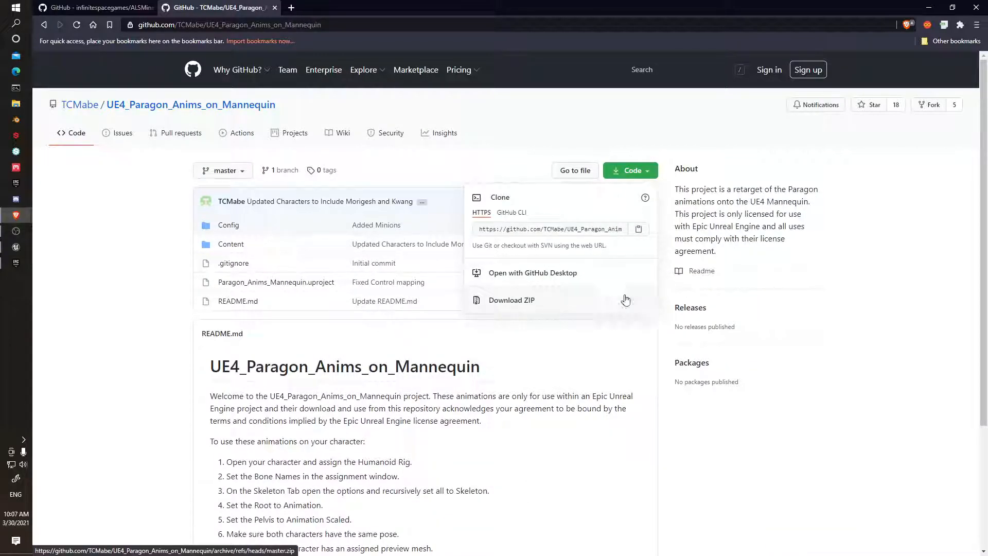
pyautogui.click(137, 248)
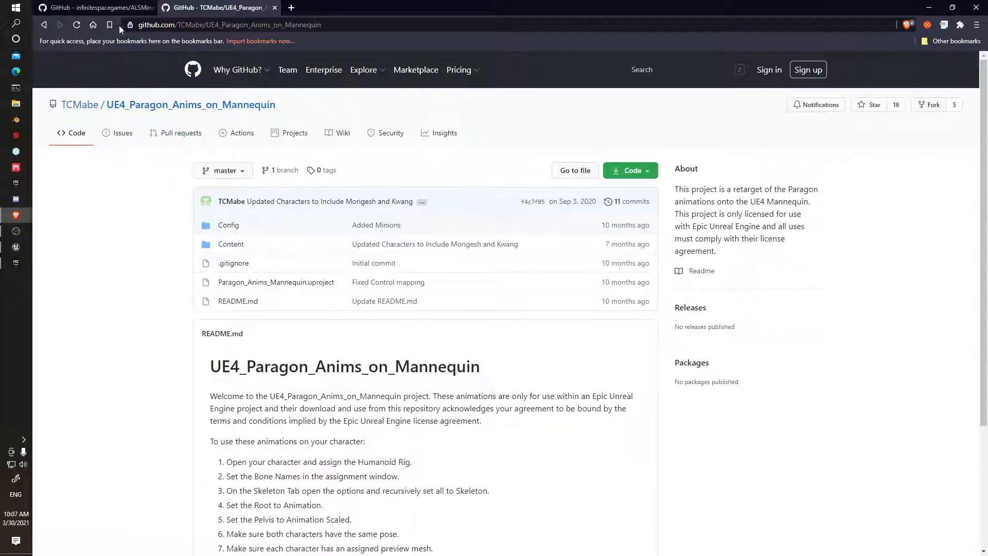
# - Review the ALSMinimal and UE4_Paragon_Anims_on_Mannequin repository pages alternately, checking their owners and names
pyautogui.click(114, 10)
pyautogui.click(232, 12)
pyautogui.click(85, 8)
pyautogui.click(230, 15)
pyautogui.click(86, 13)
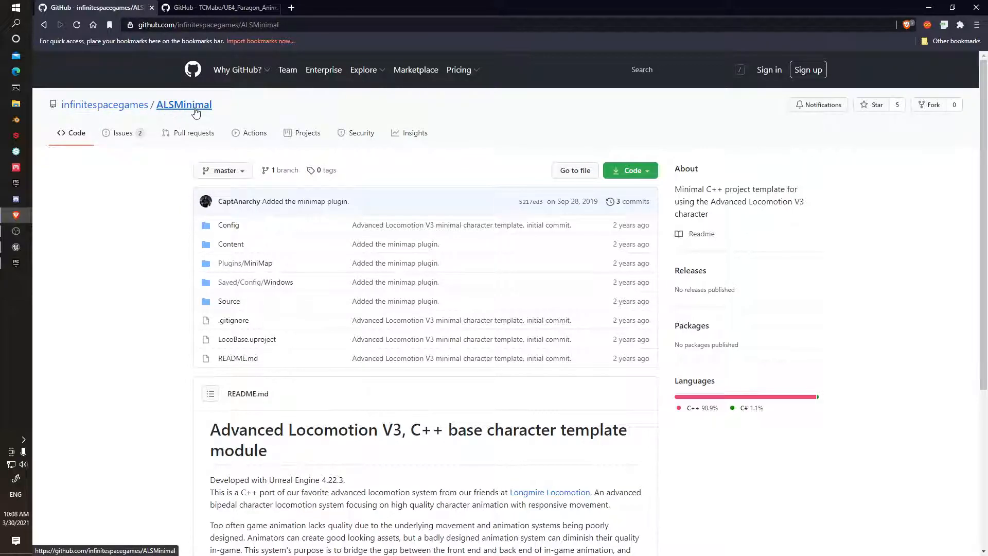
pyautogui.click(222, 8)
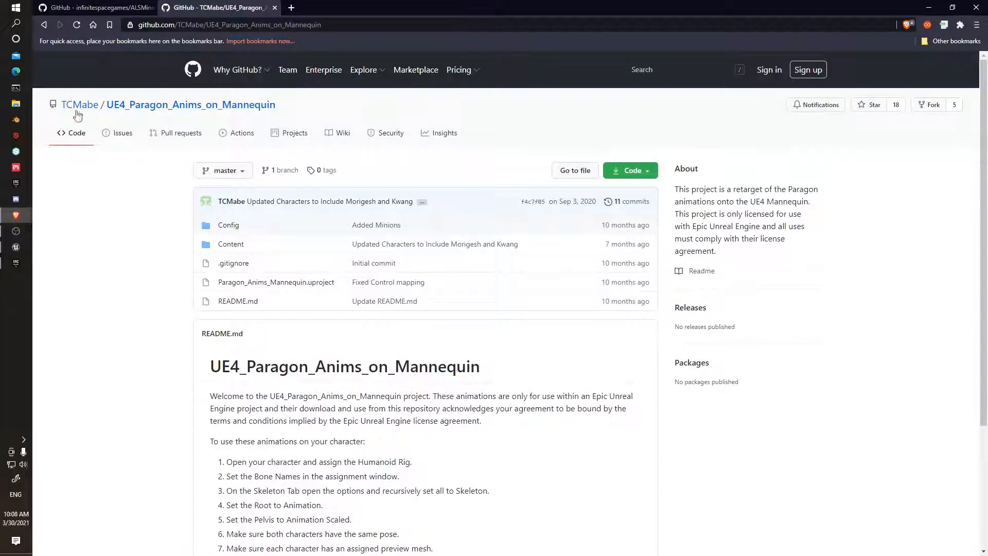
pyautogui.moveTo(68, 111)
# - Close the Epic Games Launcher window and switch to the ControlRigMannequin project in Unreal Editor
pyautogui.click(16, 263)
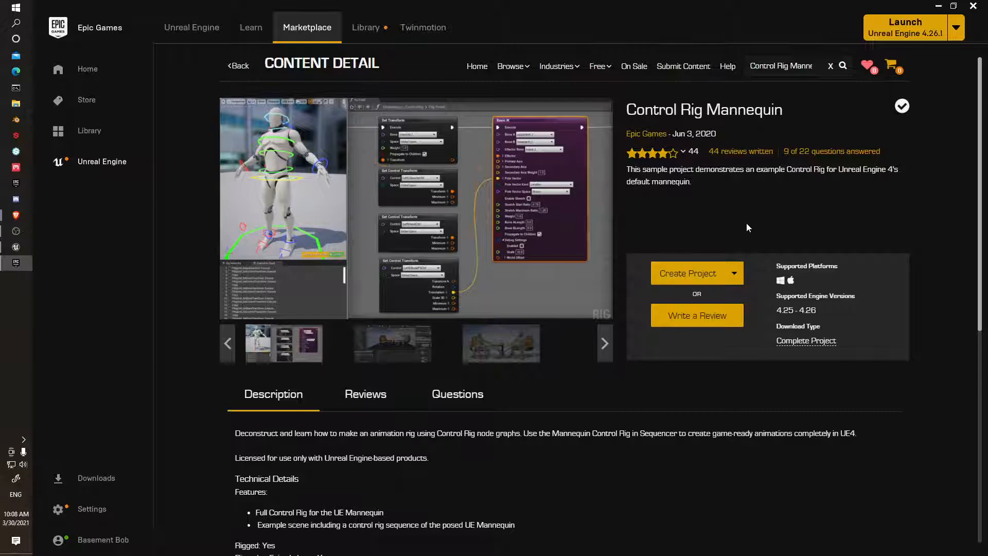
pyautogui.click(973, 6)
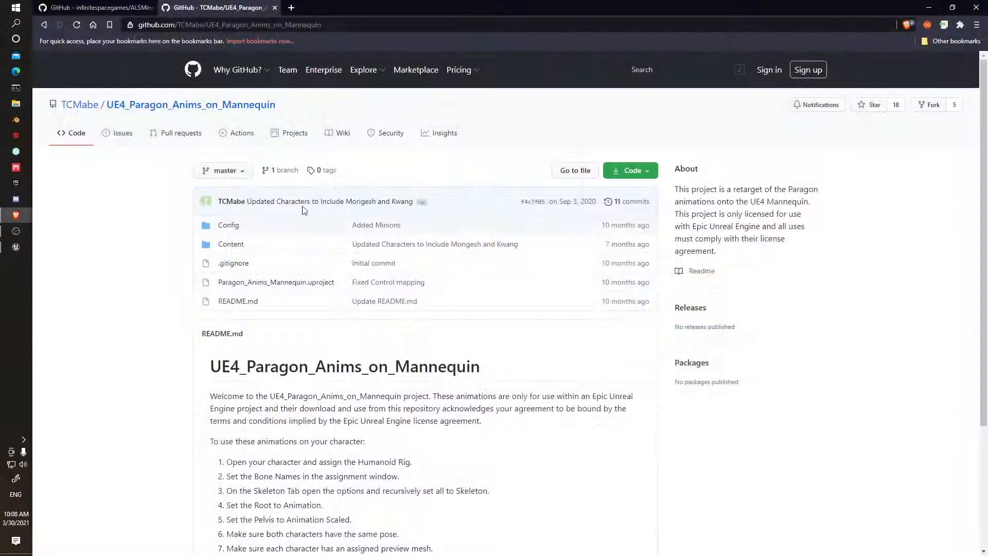
pyautogui.click(16, 247)
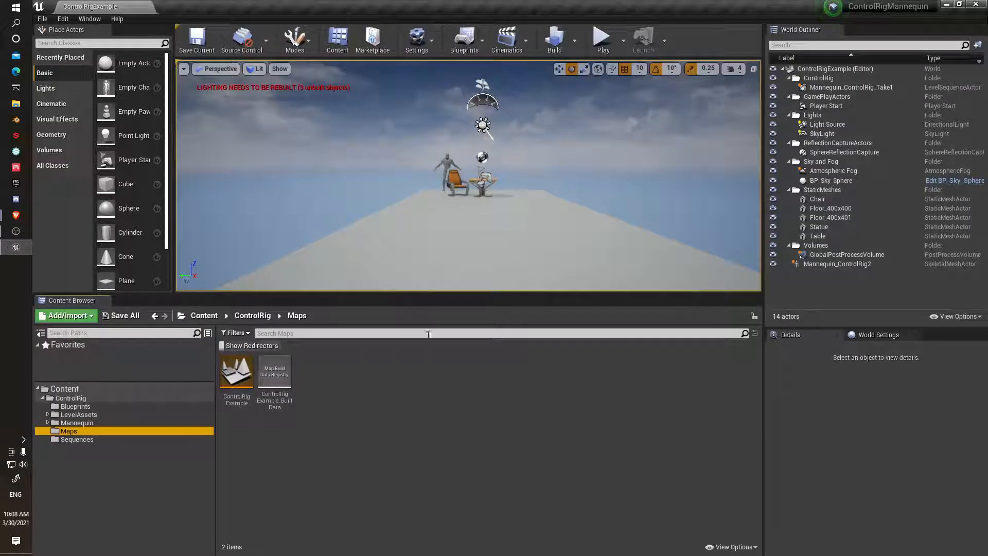
# - Create a new level from the Default template in the ControlRigMannequin project
pyautogui.click(238, 371)
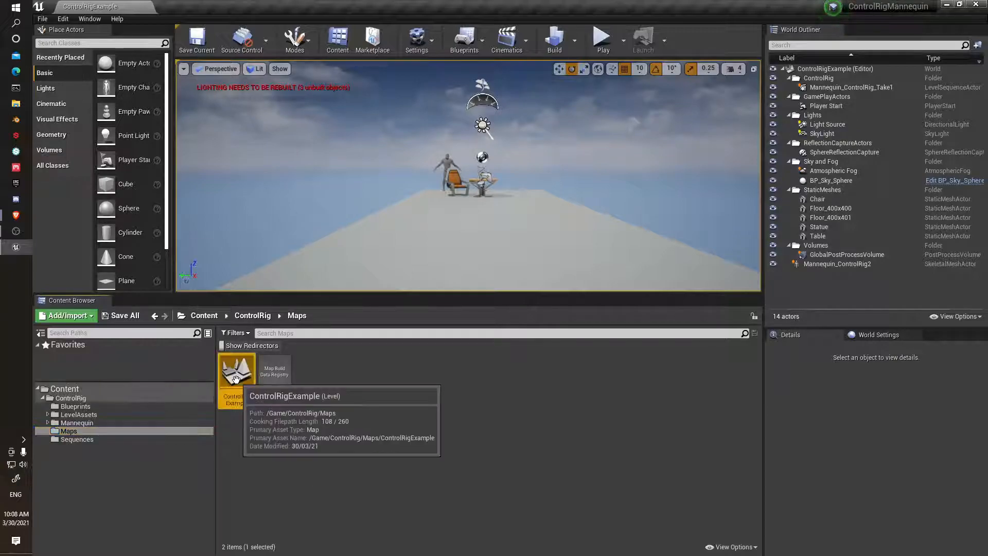
pyautogui.doubleClick(240, 370)
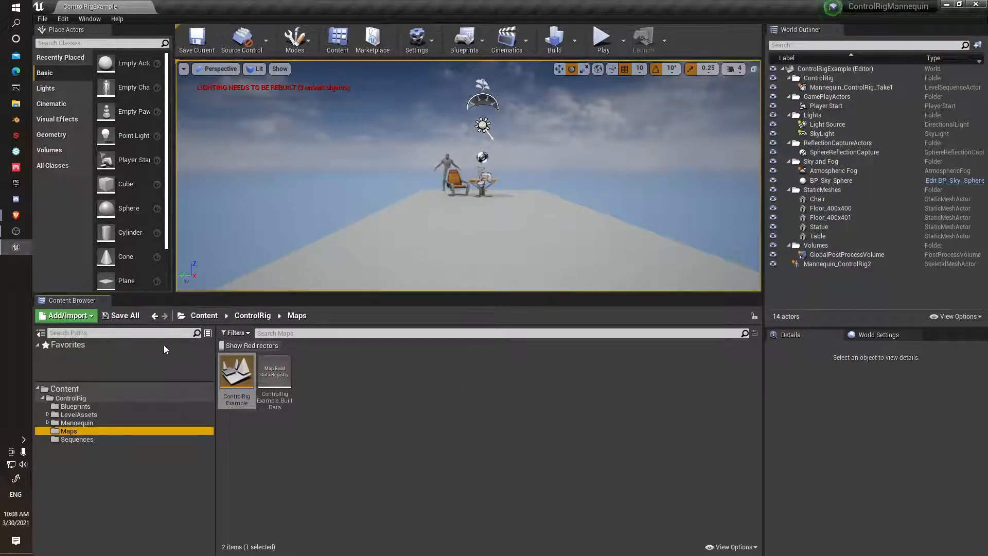
pyautogui.rightClick(372, 377)
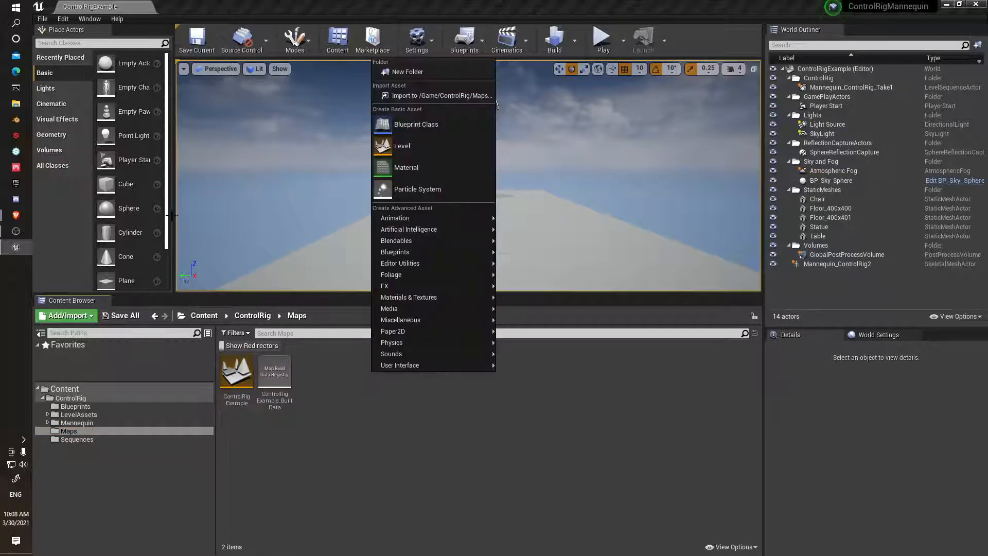
pyautogui.click(42, 19)
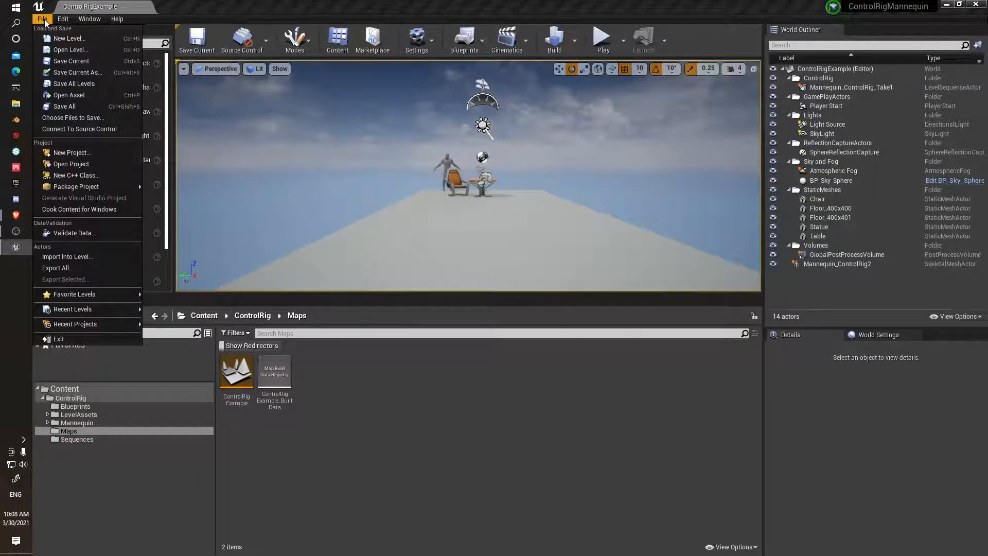
pyautogui.click(63, 38)
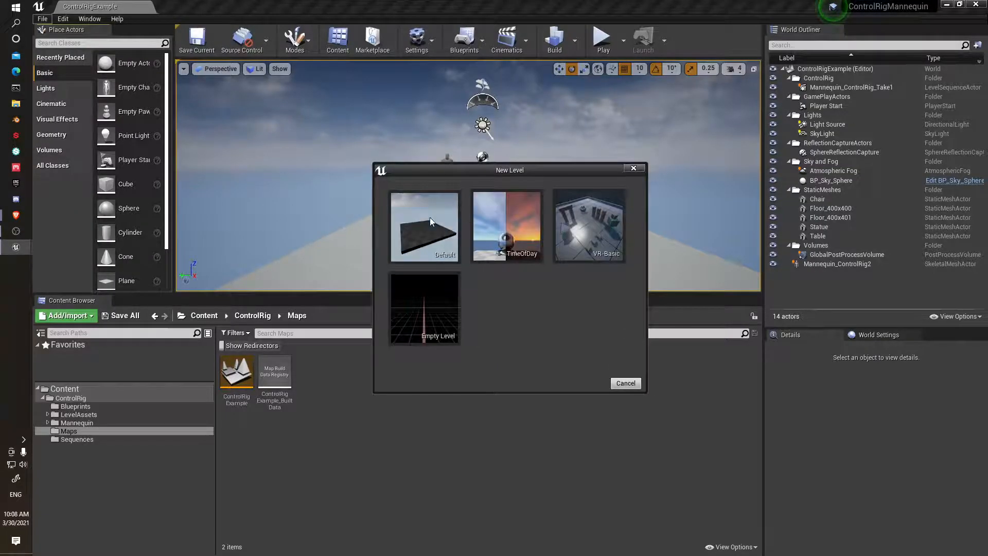
pyautogui.click(430, 222)
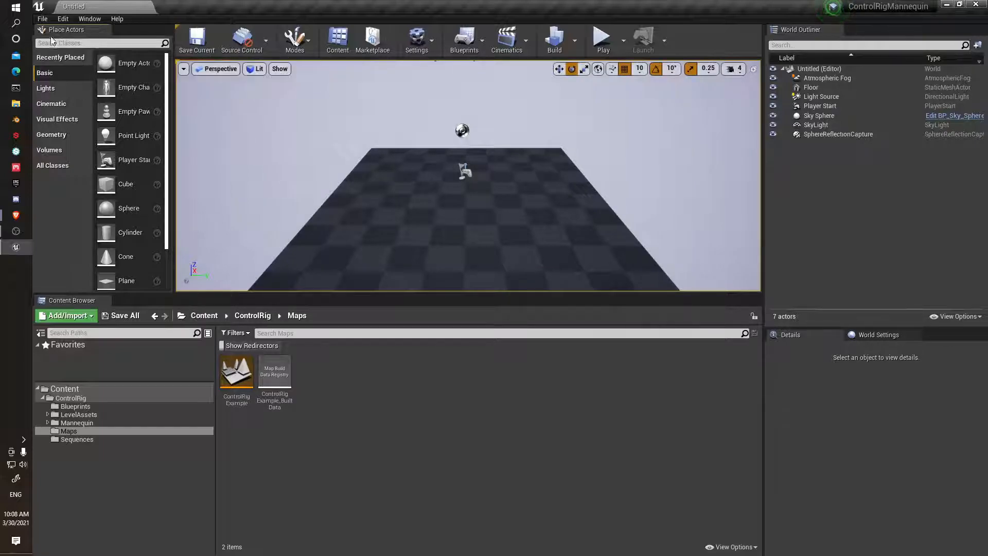
# - Save the new level as NewMap in the ControlRig Maps folder
pyautogui.click(42, 20)
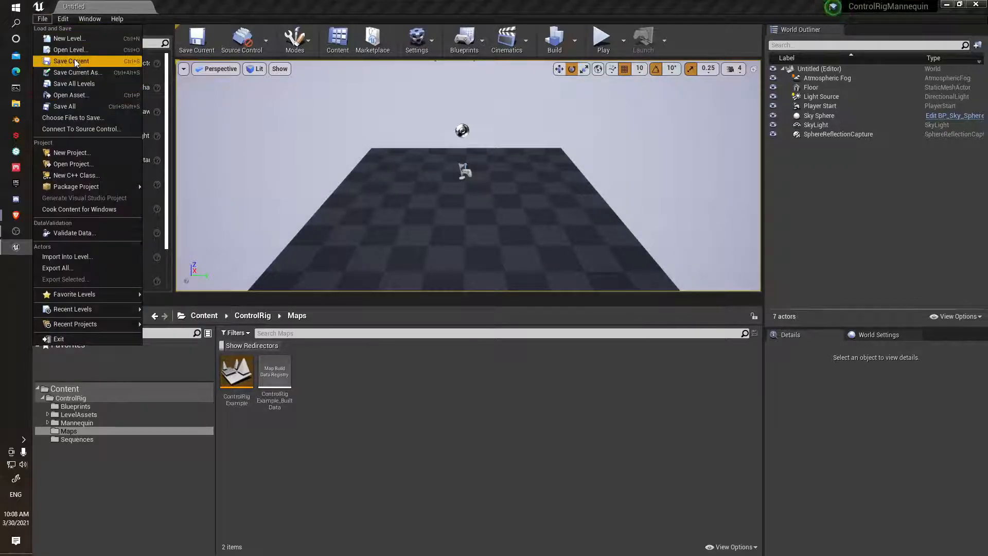
pyautogui.click(70, 75)
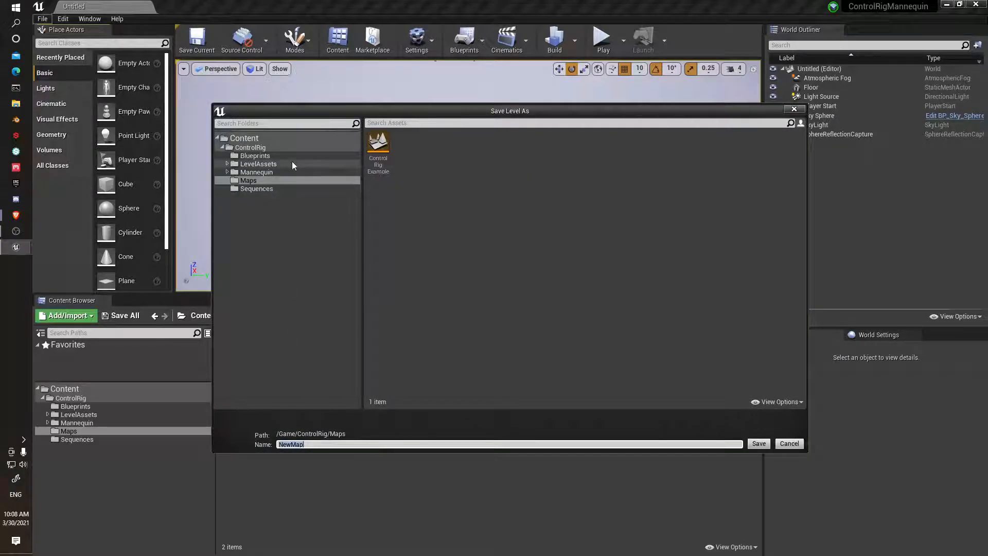
pyautogui.click(463, 182)
pyautogui.click(766, 446)
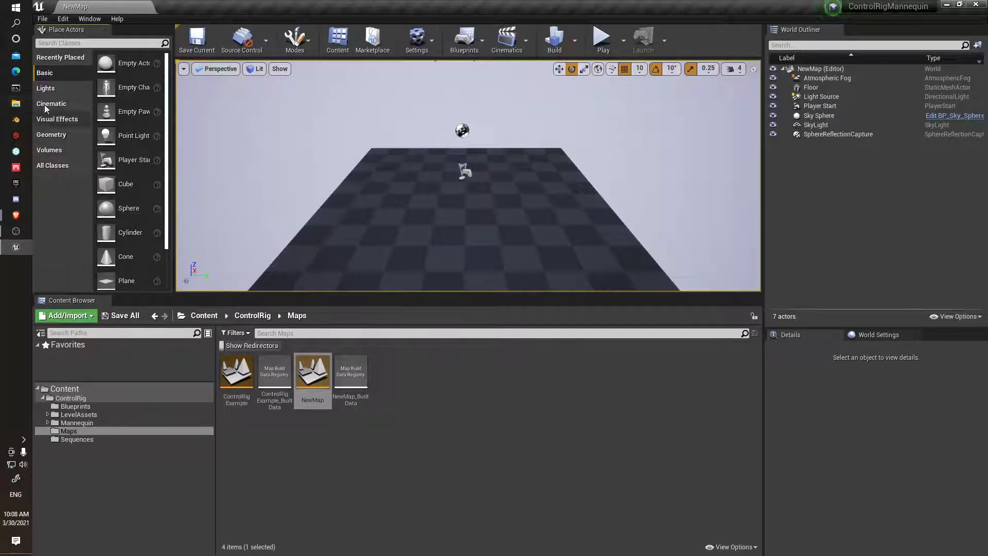
# - In File Explorer, browse the ALSMinimal-master project on drive H: down to Content/ALSV3/Character/Mannequin
pyautogui.click(23, 102)
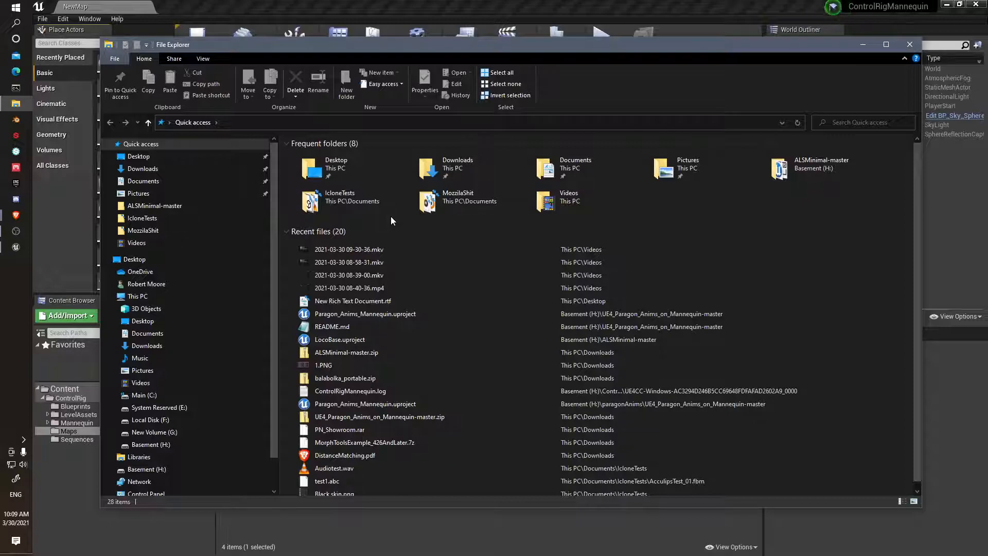
pyautogui.click(150, 444)
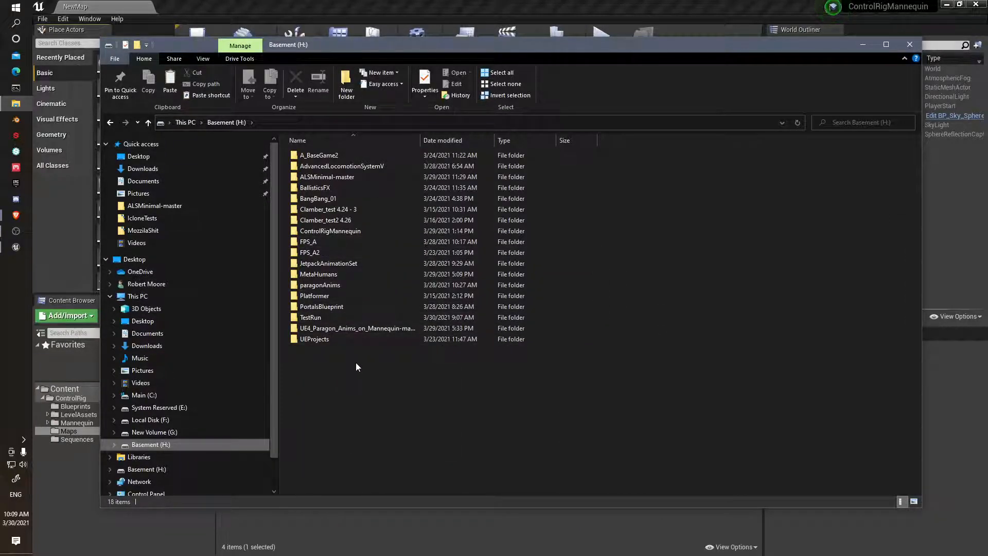
pyautogui.doubleClick(353, 177)
pyautogui.doubleClick(352, 177)
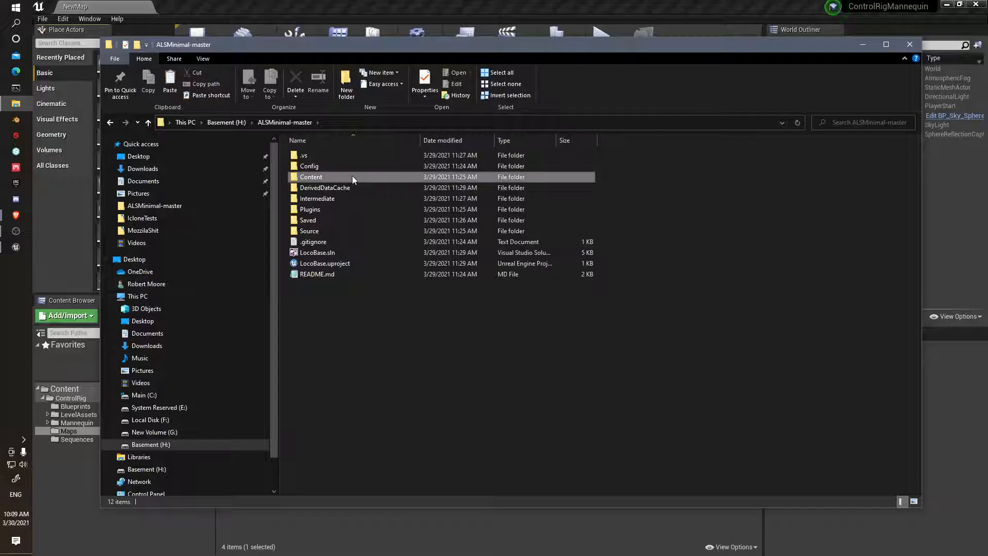
pyautogui.doubleClick(347, 154)
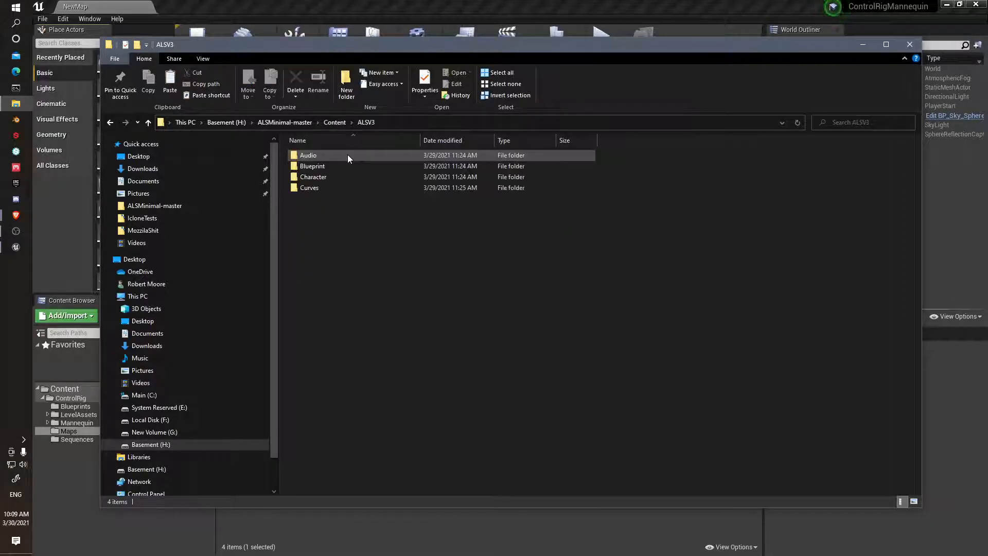
pyautogui.click(338, 178)
pyautogui.doubleClick(338, 178)
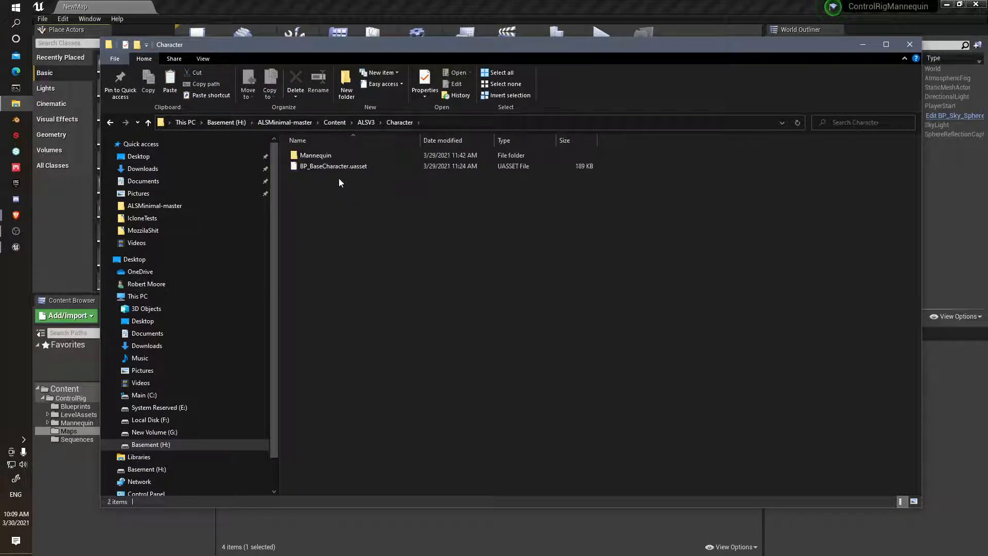
pyautogui.doubleClick(333, 156)
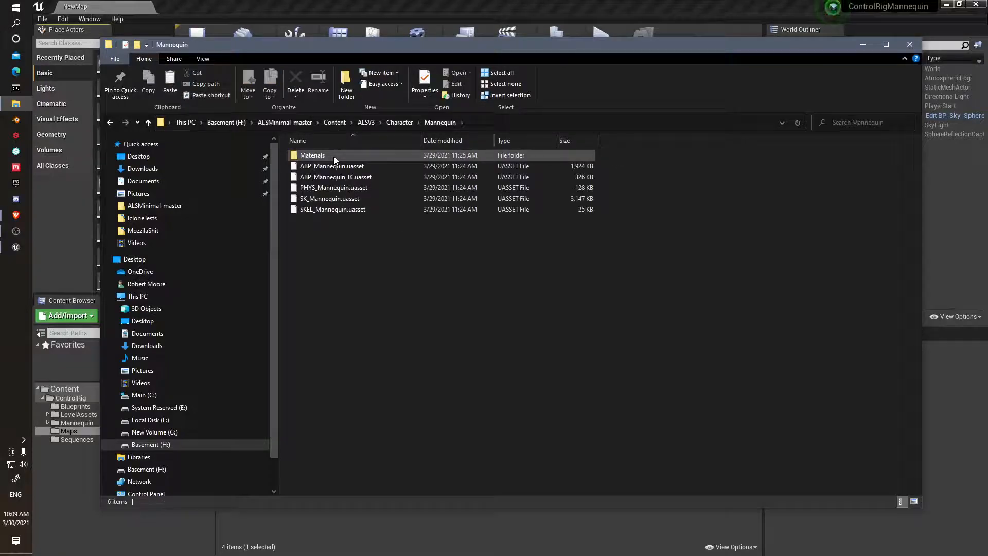
# - Look through the ALSV3, Character, Mannequin and Materials folders for animations, returning to ALSMinimal-master's Content folder
pyautogui.click(394, 122)
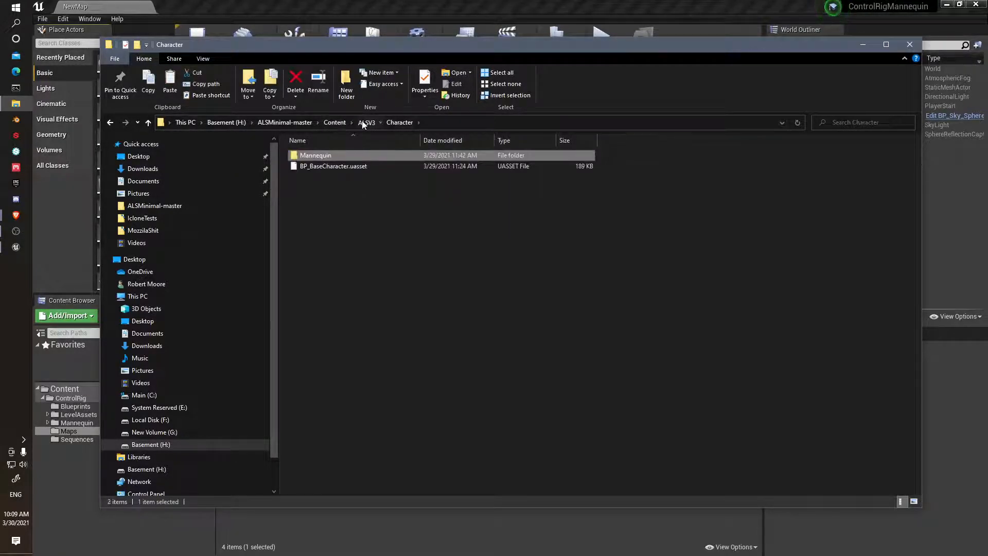
pyautogui.click(364, 122)
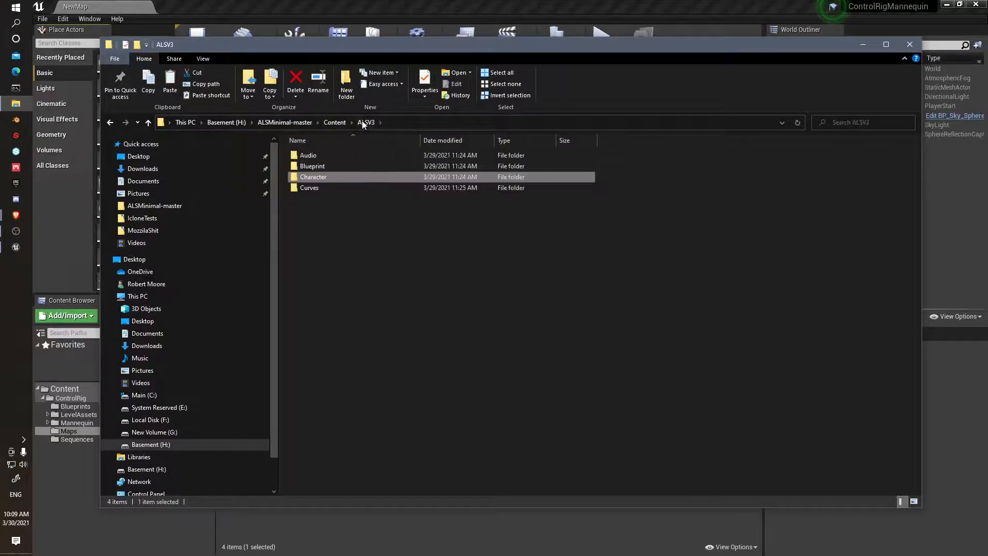
pyautogui.doubleClick(326, 176)
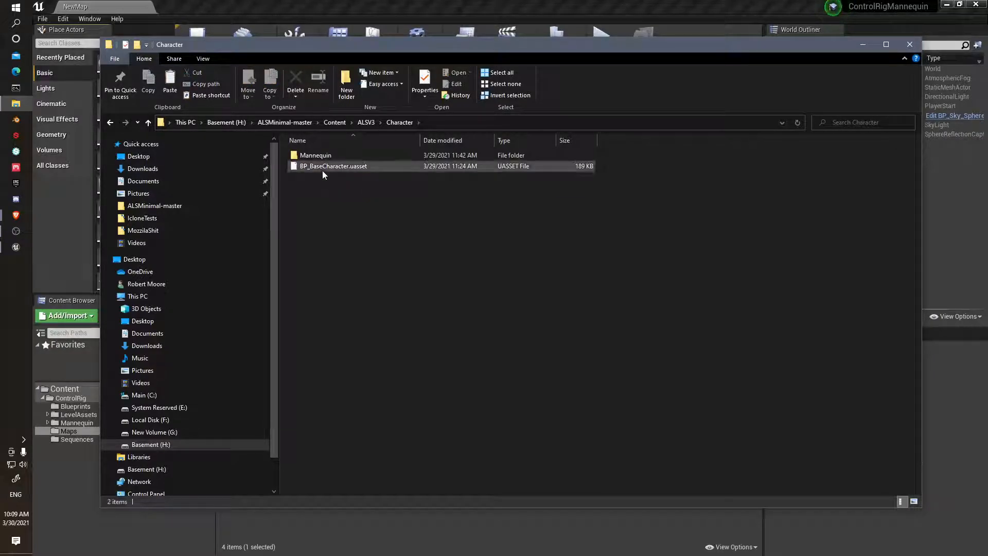
pyautogui.doubleClick(318, 155)
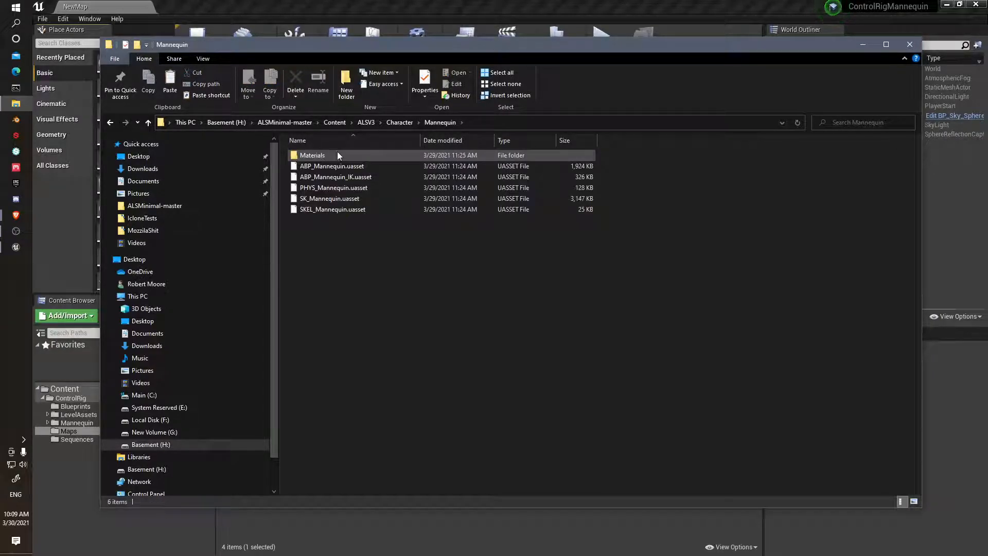
pyautogui.doubleClick(337, 155)
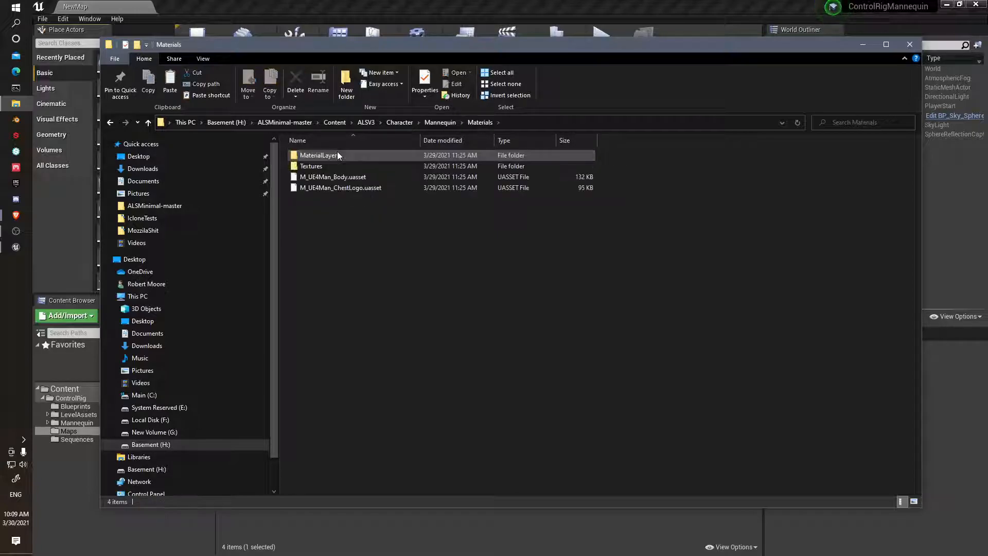
pyautogui.click(346, 122)
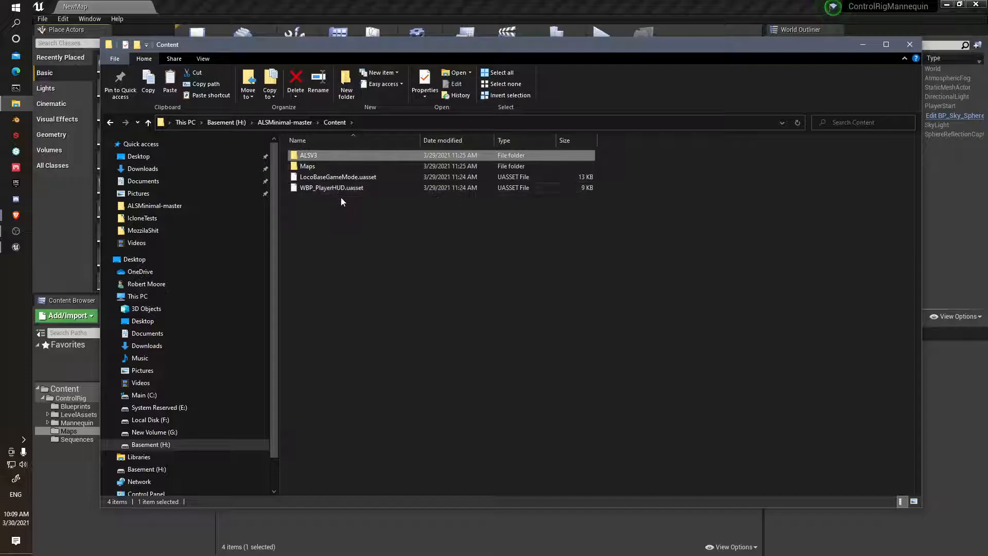
# - Copy the Wraith folder from Content/Mannequin/Animations/Paragon in UE4_Paragon_Anims_on_Mannequin-master on drive H:, and close File Explorer
pyautogui.click(226, 122)
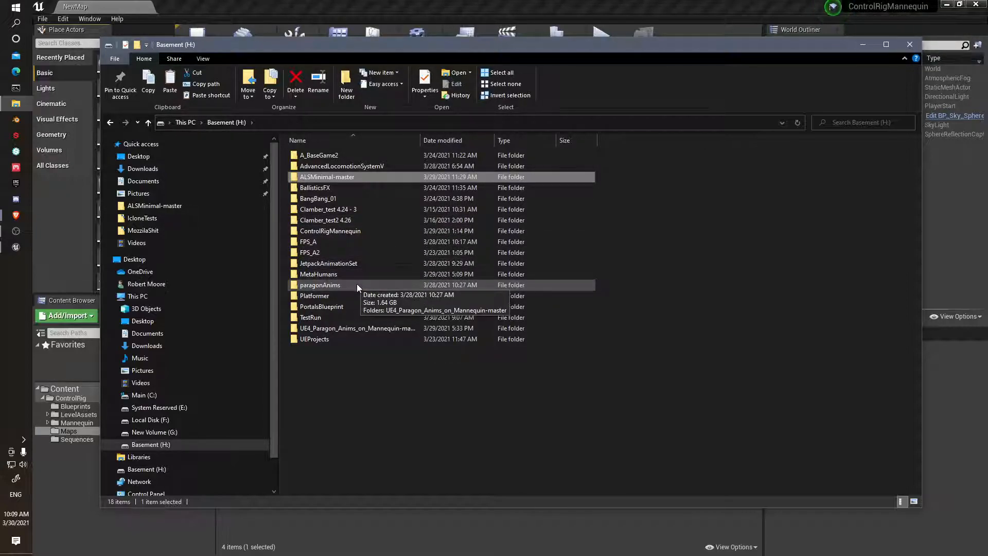
pyautogui.doubleClick(353, 329)
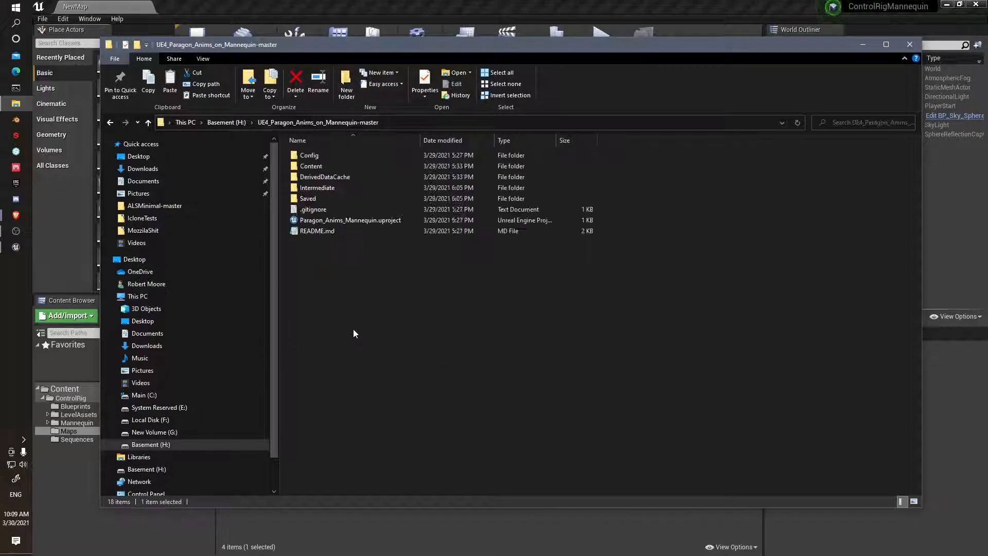
pyautogui.doubleClick(319, 164)
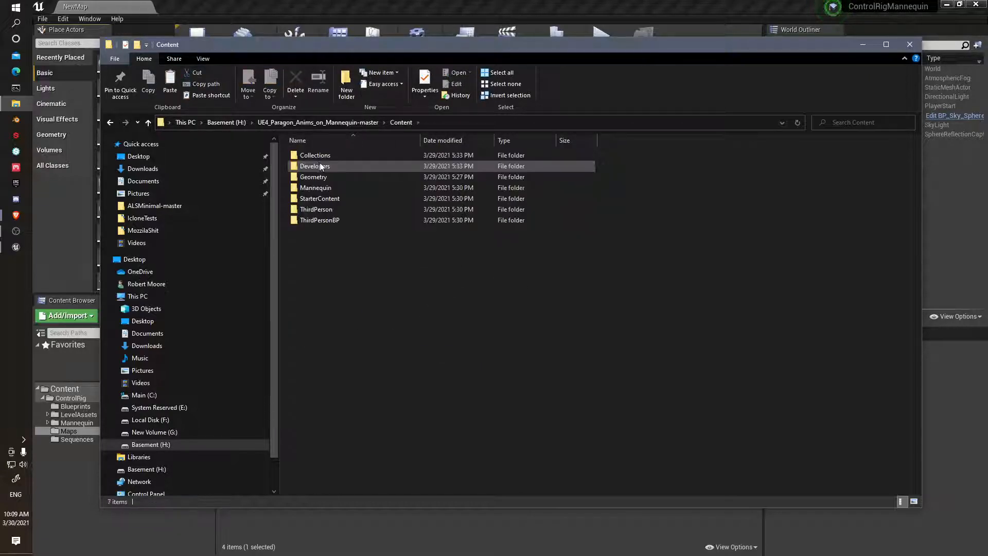
pyautogui.doubleClick(326, 189)
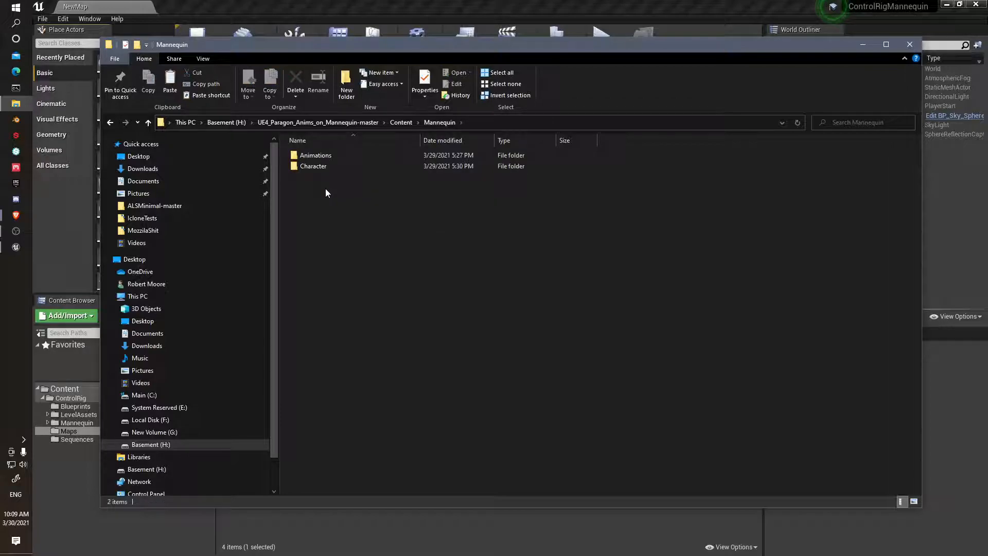
pyautogui.doubleClick(322, 153)
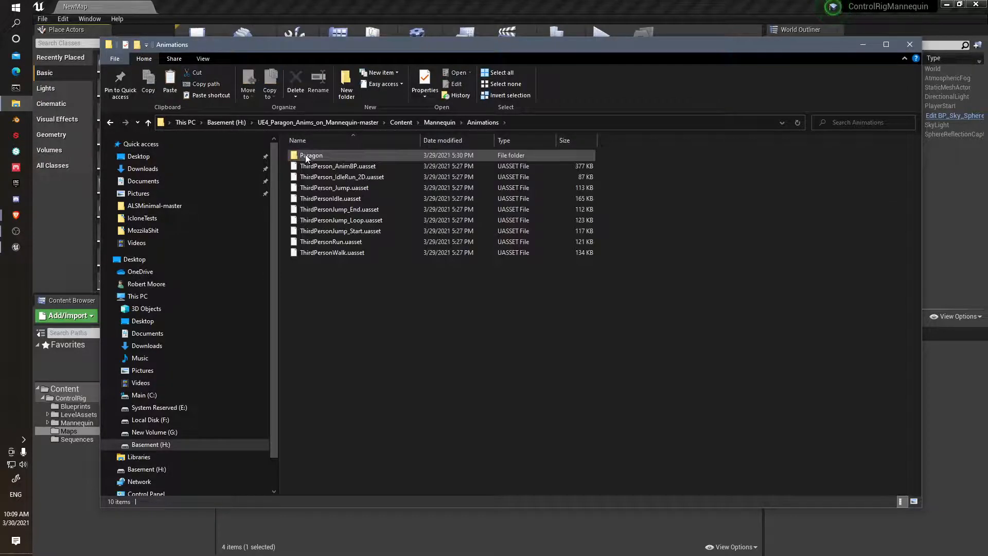
pyautogui.doubleClick(305, 155)
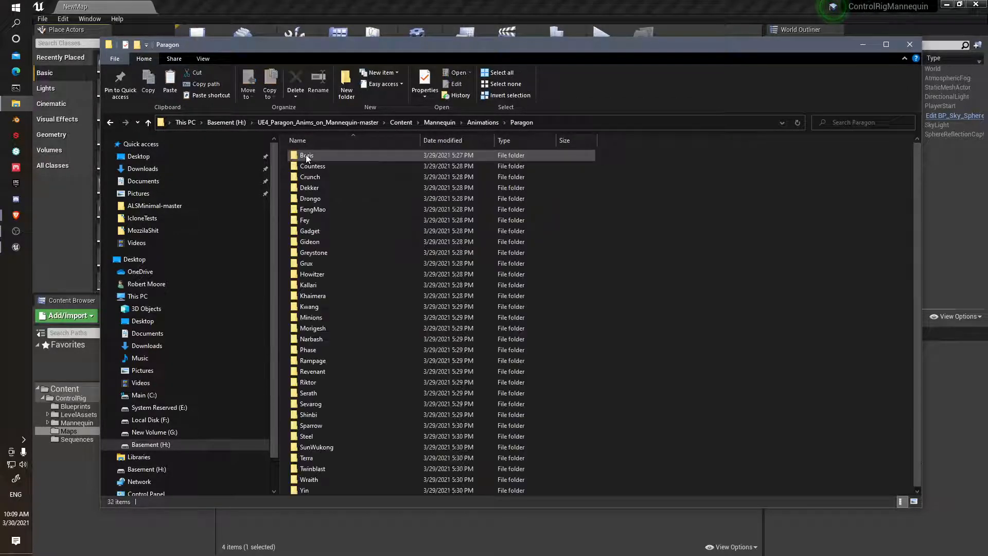
pyautogui.rightClick(335, 478)
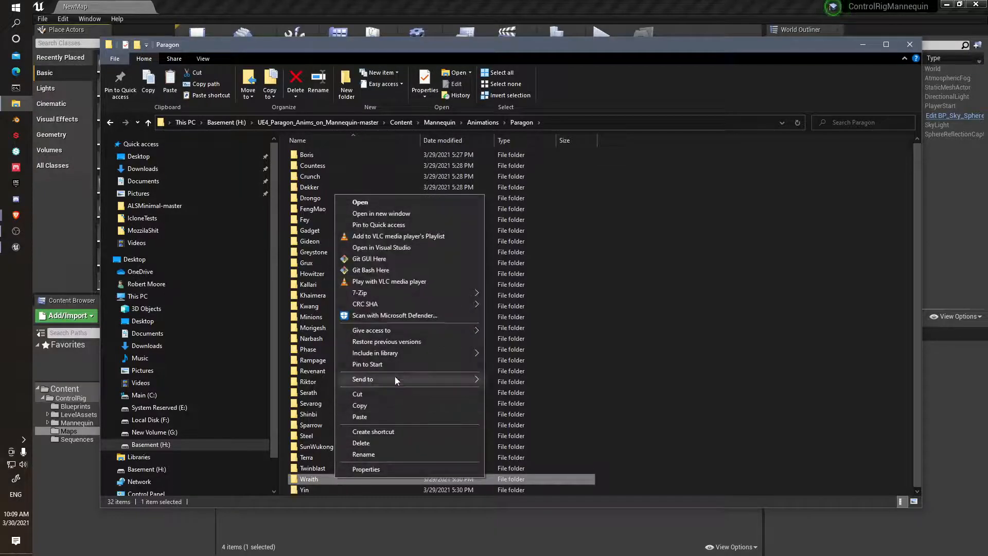
pyautogui.click(385, 404)
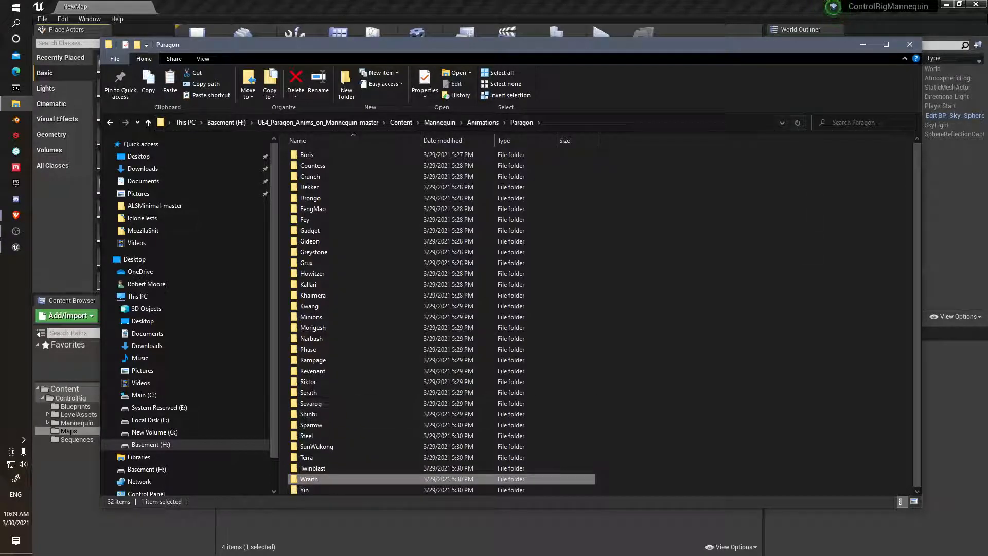
pyautogui.click(909, 45)
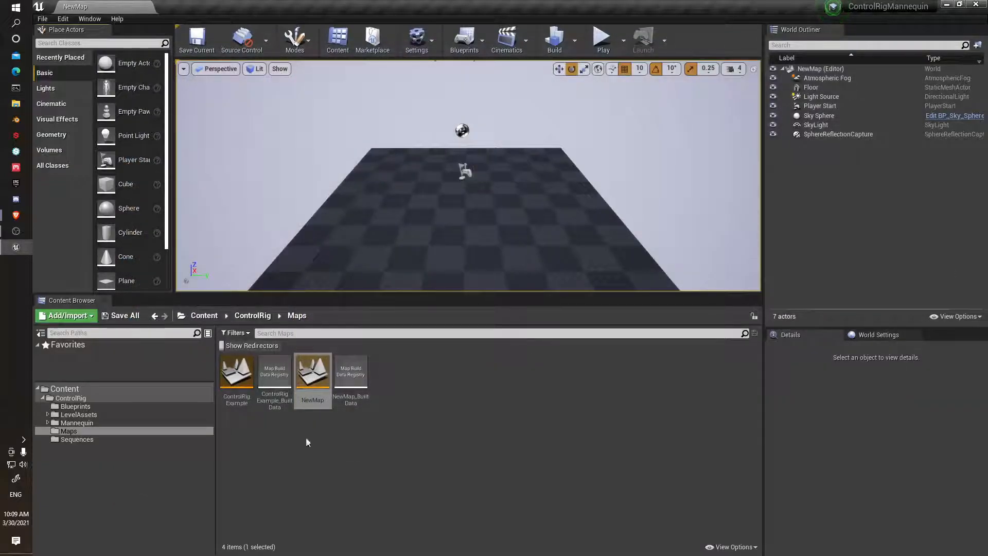
# - Show the ControlRig folder in File Explorer, paste the Wraith folder into its parent TestRun/Content folder, and return to Unreal Editor
pyautogui.click(72, 389)
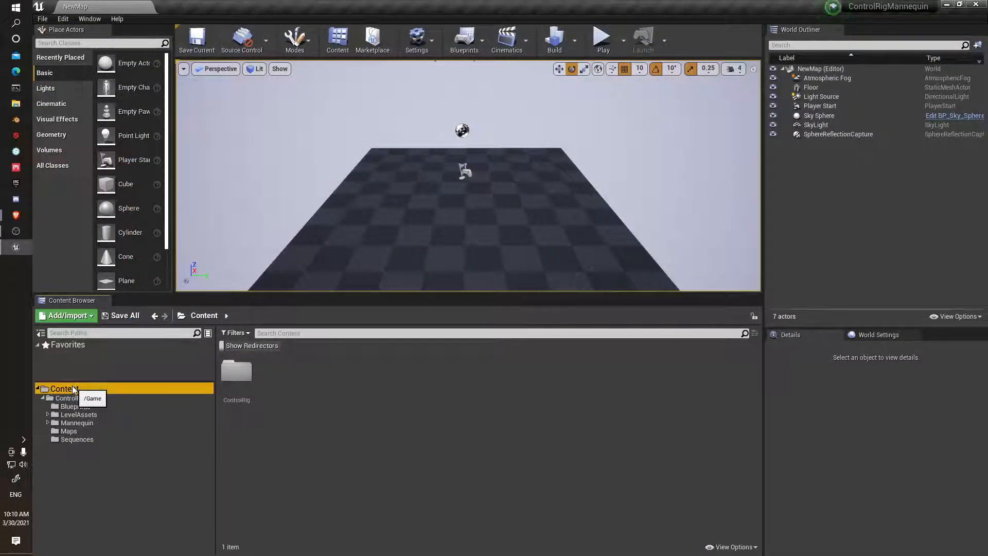
pyautogui.rightClick(239, 374)
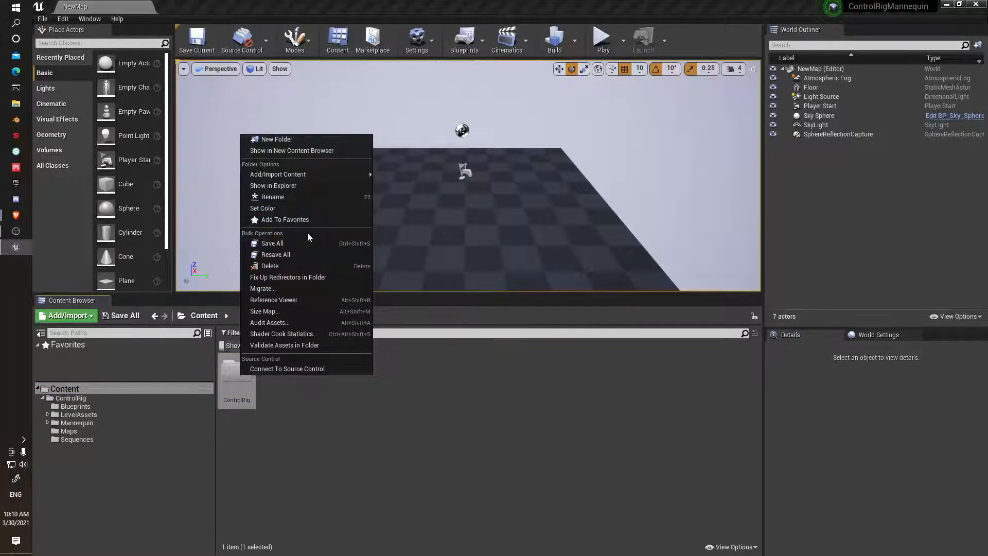
pyautogui.click(298, 185)
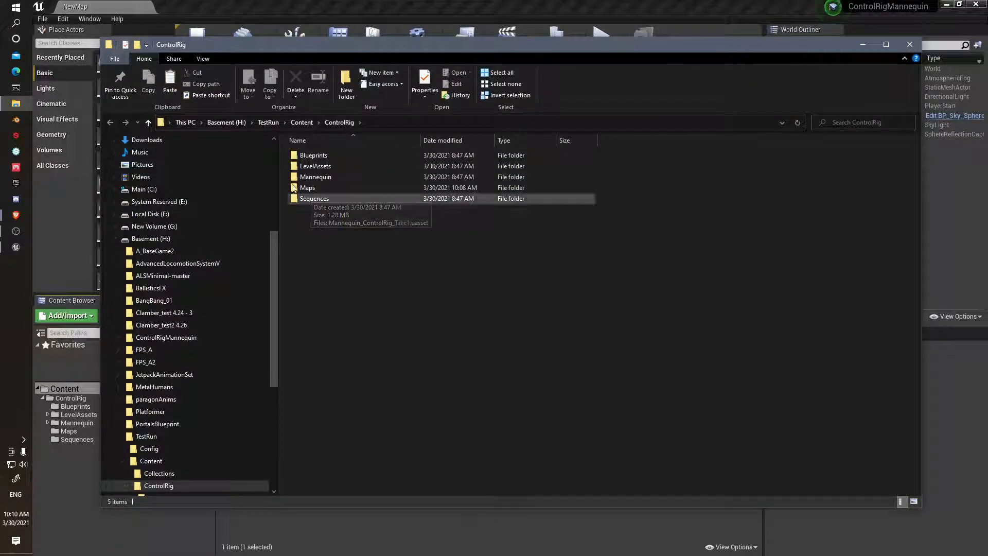
pyautogui.click(296, 122)
pyautogui.rightClick(335, 260)
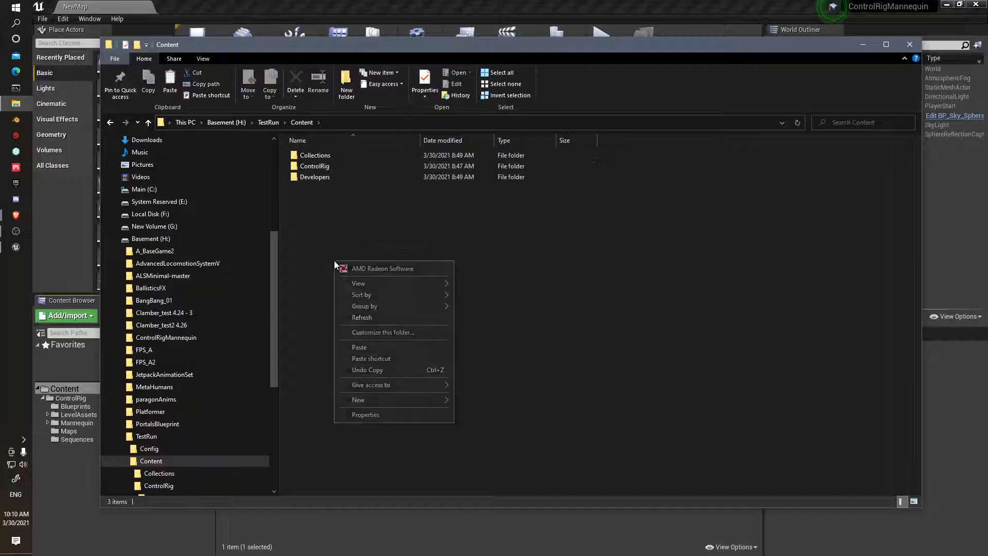
pyautogui.click(374, 349)
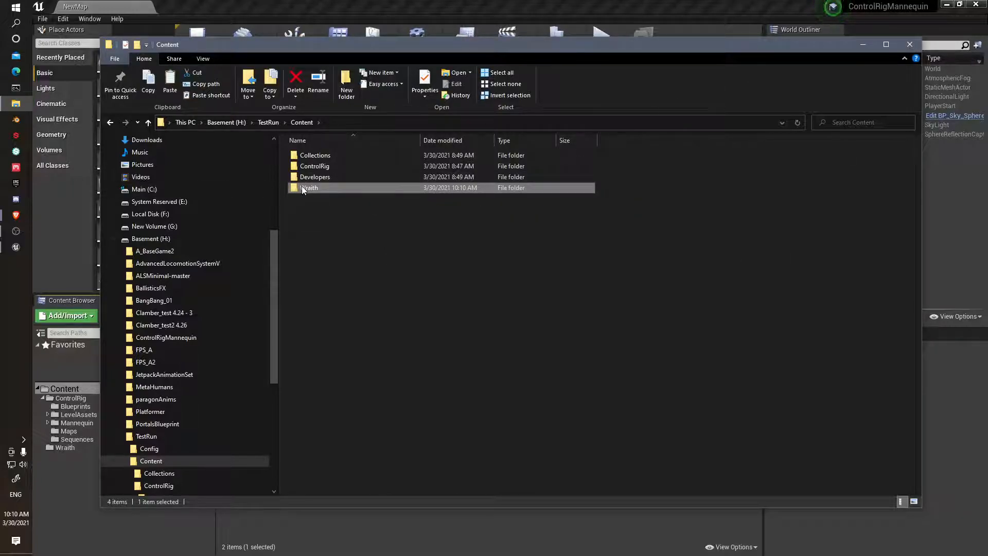
pyautogui.click(910, 45)
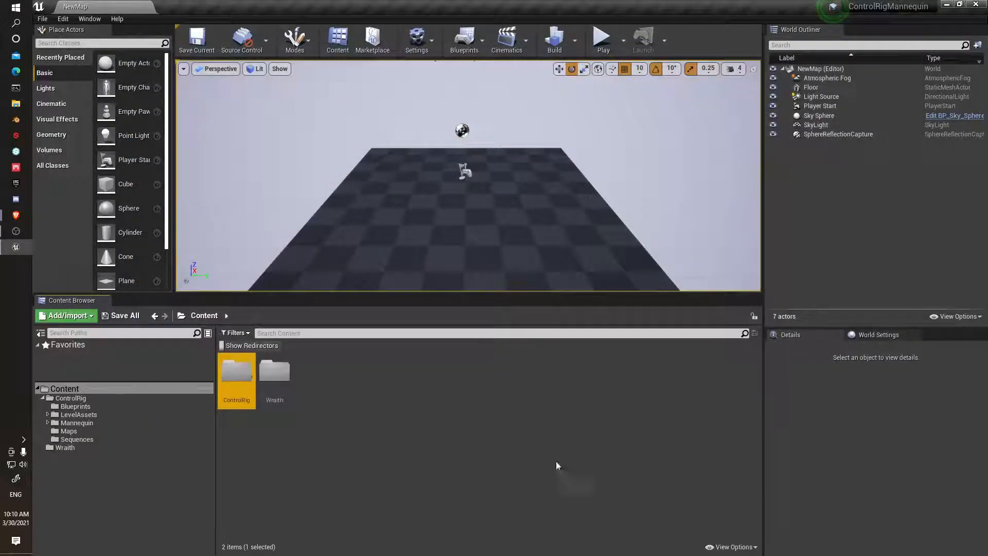
# - Check the Sequences and Wraith folders in the Content Browser for the copied animation assets
pyautogui.click(85, 448)
pyautogui.click(83, 440)
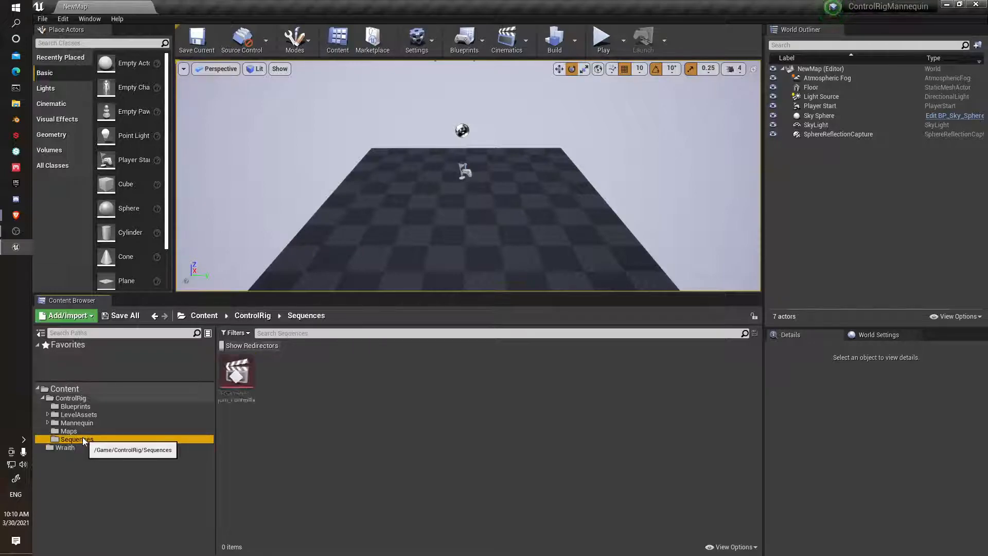
pyautogui.click(73, 447)
pyautogui.rightClick(317, 437)
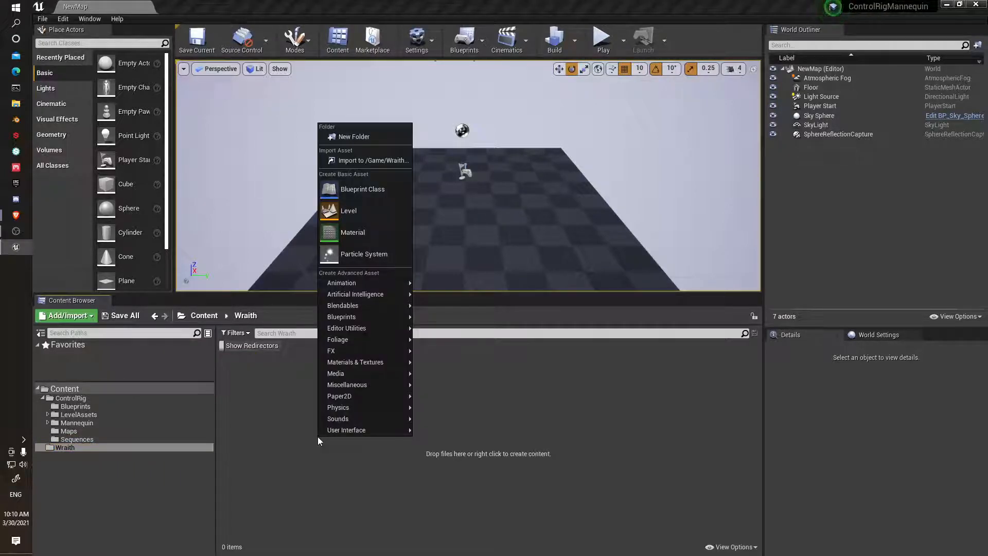
pyautogui.click(558, 413)
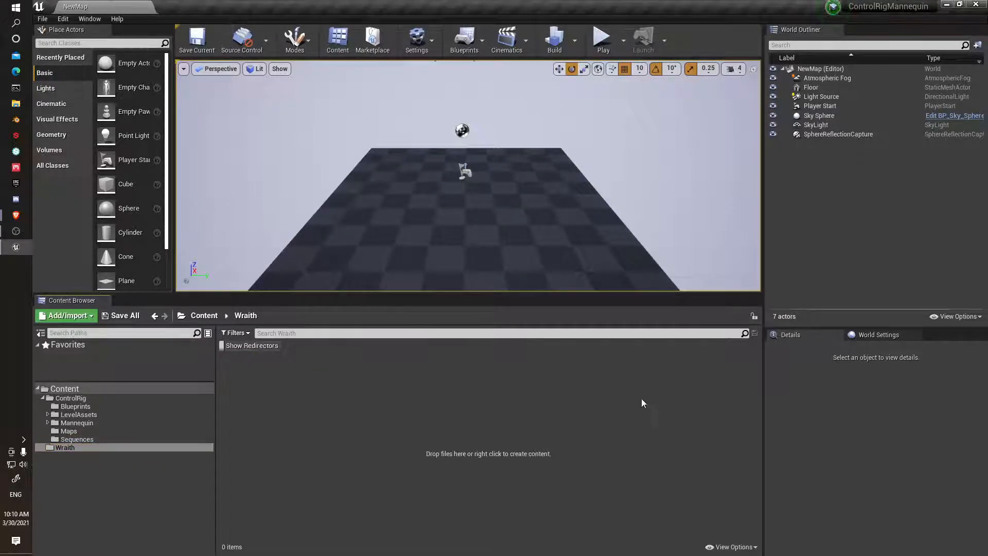
# - Close Unreal Editor, reopen the ControlRigMannequin project from the Epic Games Launcher library, and close the Sequencer
pyautogui.click(974, 6)
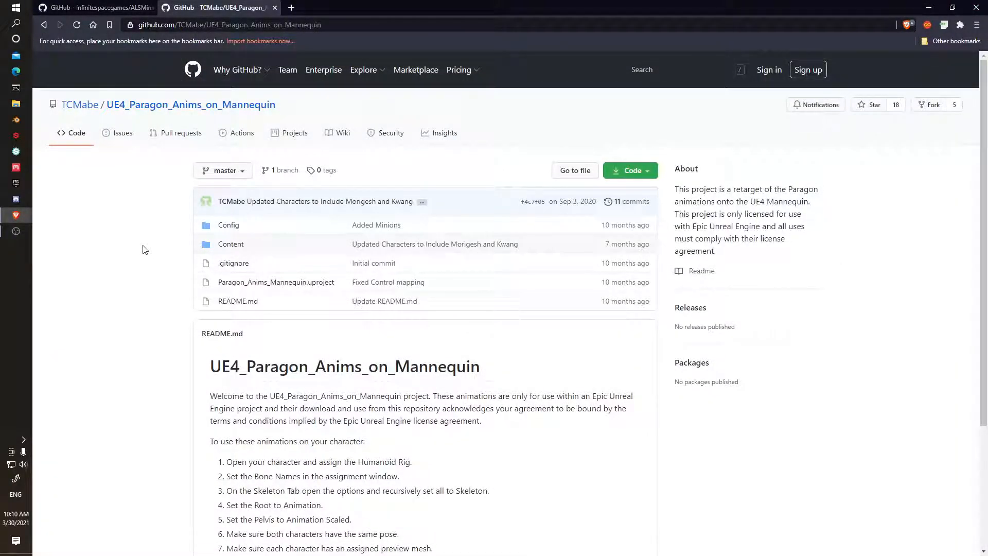
pyautogui.click(16, 183)
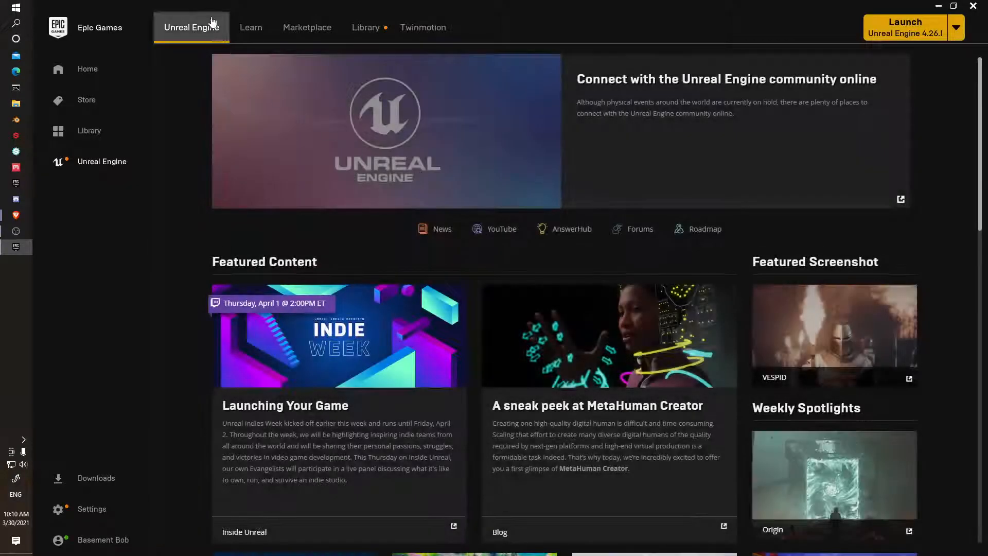
pyautogui.click(355, 31)
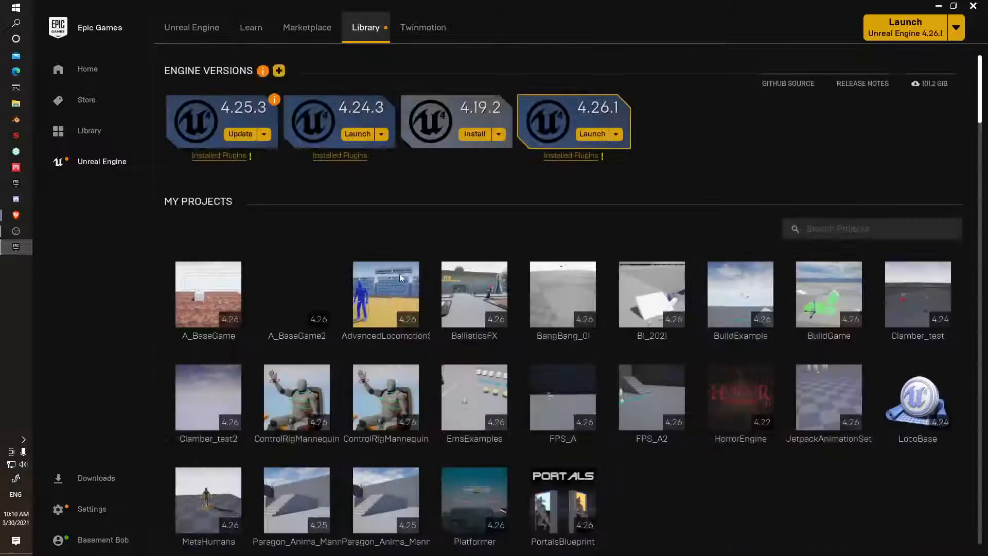
pyautogui.doubleClick(278, 401)
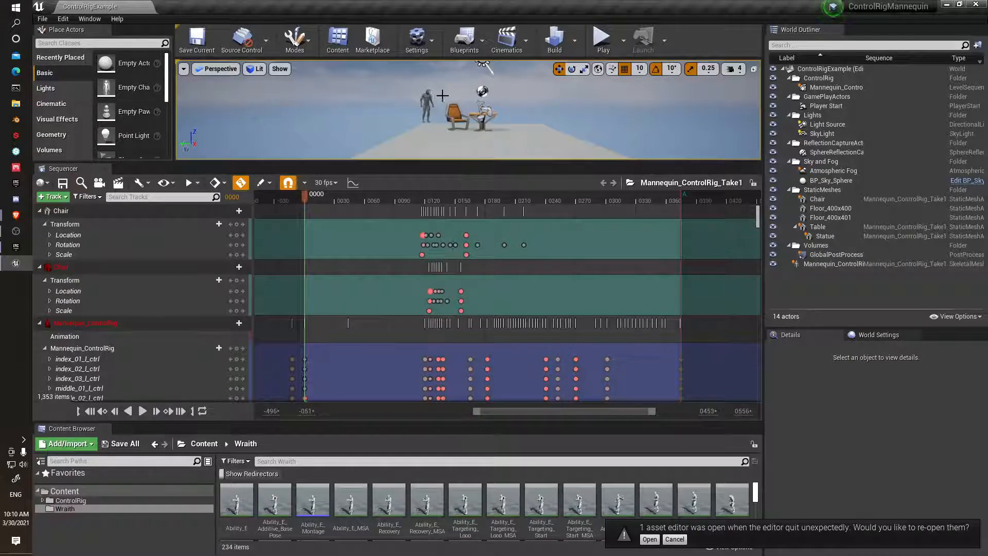
pyautogui.click(105, 169)
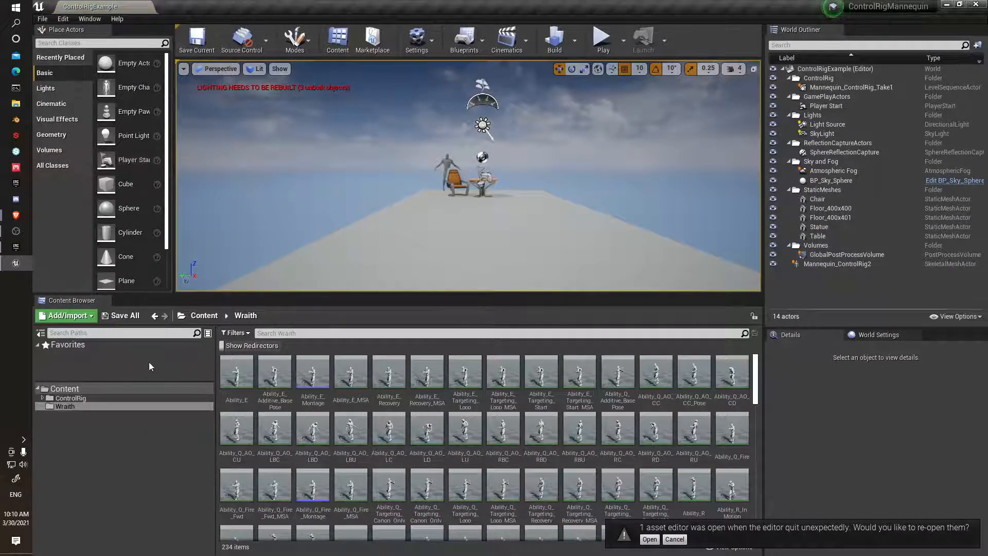
# - Open the NewMap level from the ControlRig/Maps folder, restore the previously open asset editor, and close the Sequencer
pyautogui.doubleClick(64, 397)
pyautogui.click(68, 430)
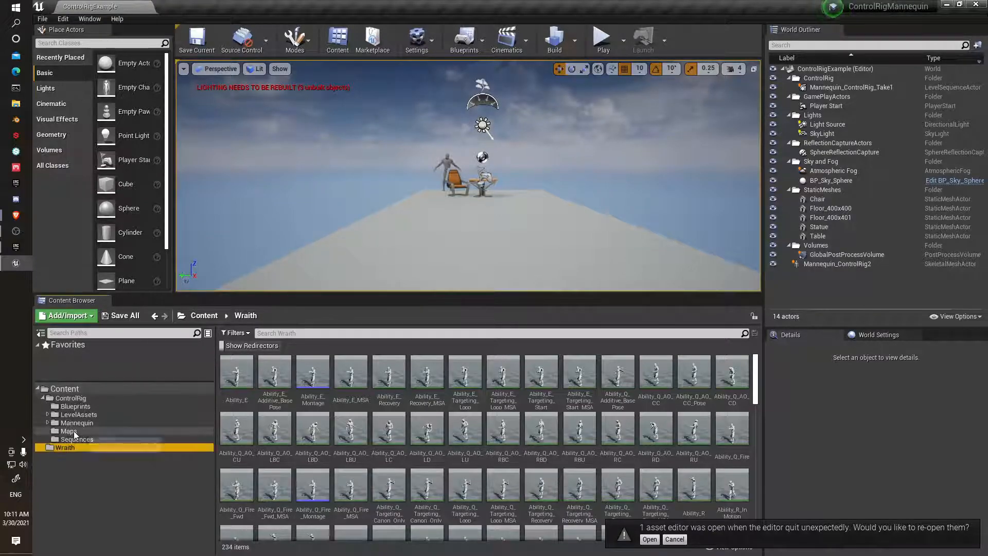
pyautogui.doubleClick(312, 373)
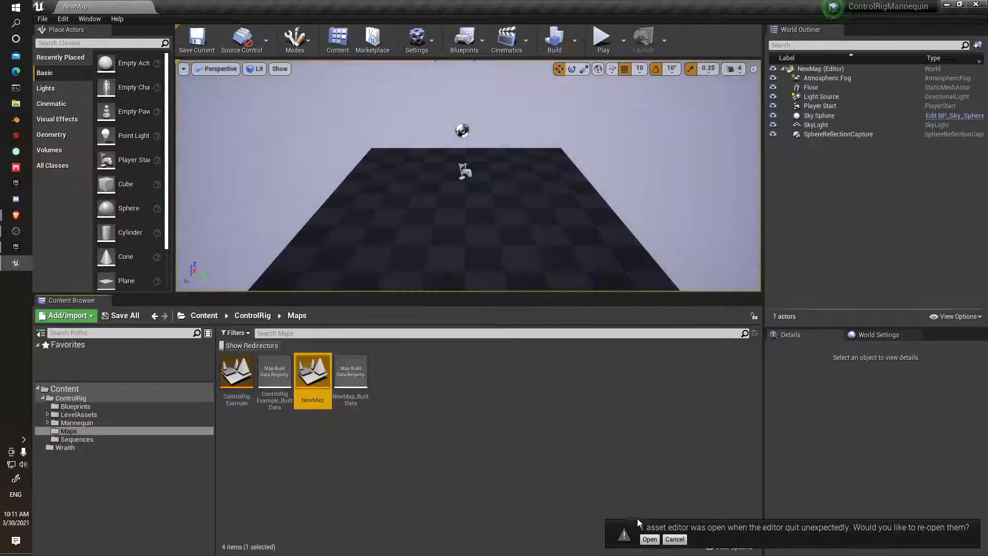
pyautogui.click(649, 539)
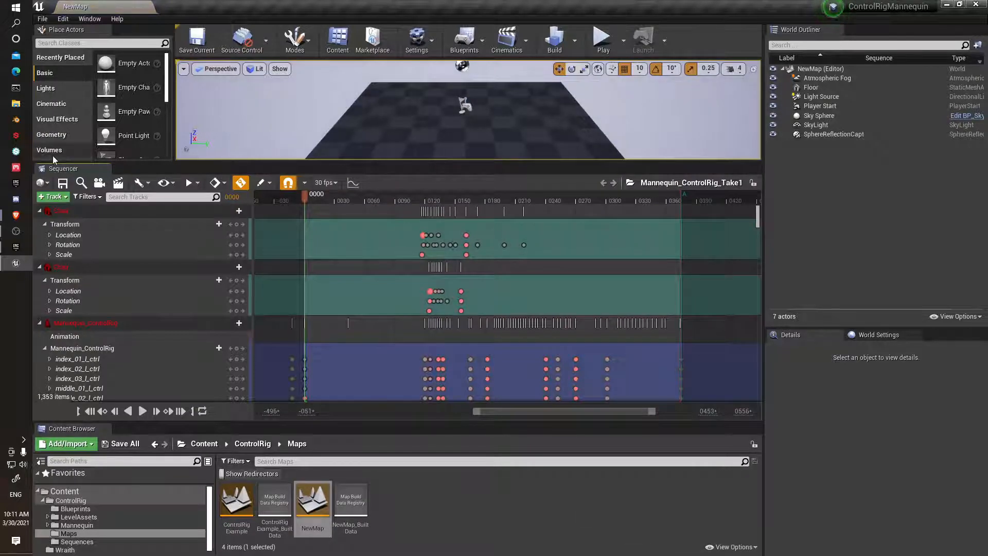
pyautogui.click(107, 169)
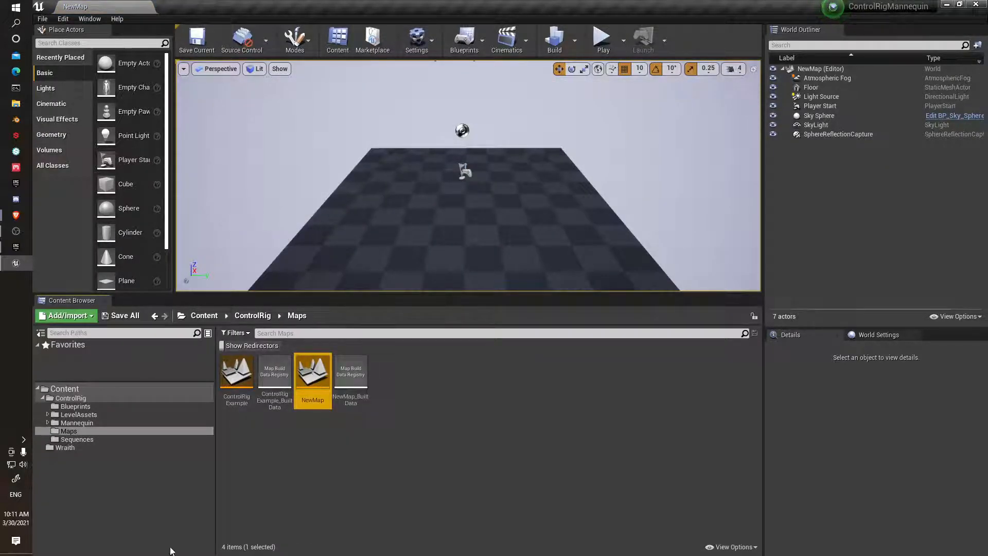
# - Delete Ability_E_Montage, Ability_Q_Fire_Montage and Ability_R_Montage from the Wraith folder
pyautogui.click(69, 449)
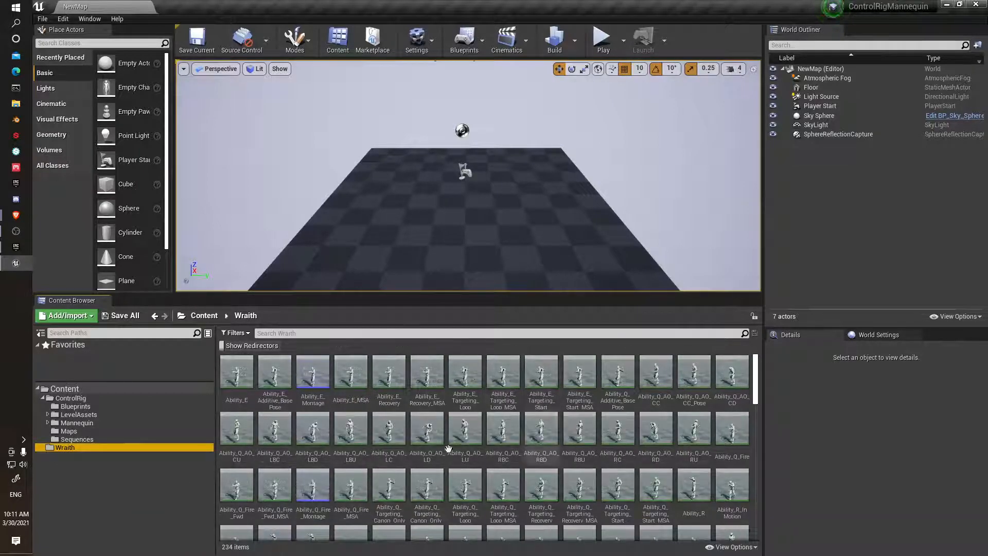
pyautogui.click(312, 371)
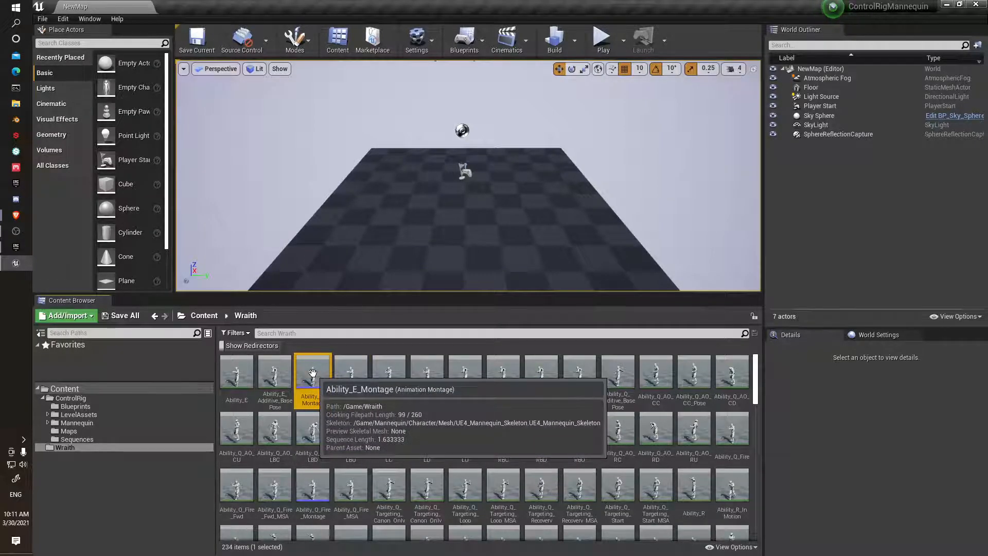
pyautogui.press('Delete')
pyautogui.click(397, 443)
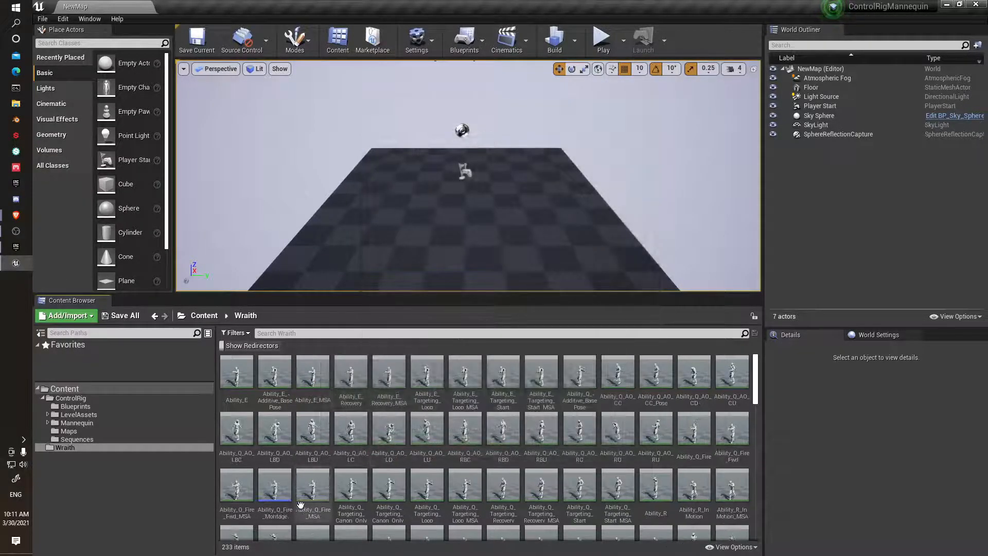
pyautogui.click(274, 486)
pyautogui.press('Delete')
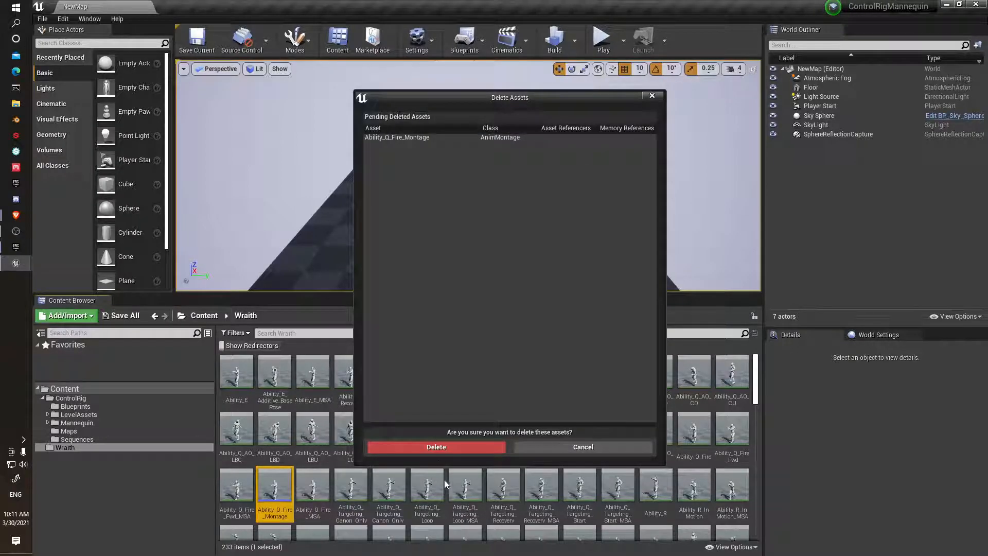
pyautogui.click(427, 446)
pyautogui.click(731, 493)
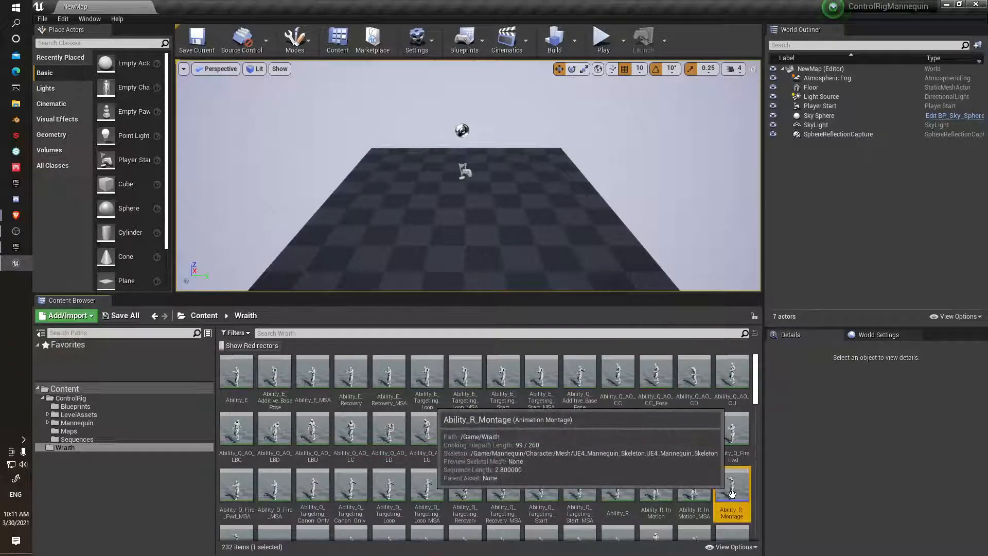
pyautogui.press('Delete')
pyautogui.click(464, 446)
# - Delete the remaining montages, Fire_A_Slow_Montage and LevelStart_Montage, from the Wraith folder
pyautogui.scroll(-2, 660, 440)
pyautogui.scroll(-2, 660, 440)
pyautogui.click(502, 434)
pyautogui.press('Delete')
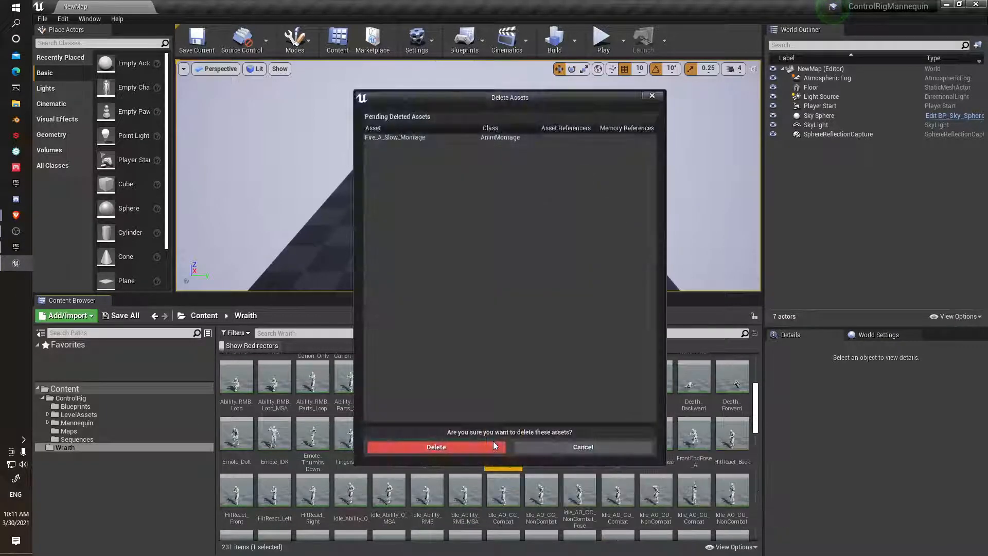
pyautogui.click(488, 443)
pyautogui.scroll(-2, 489, 442)
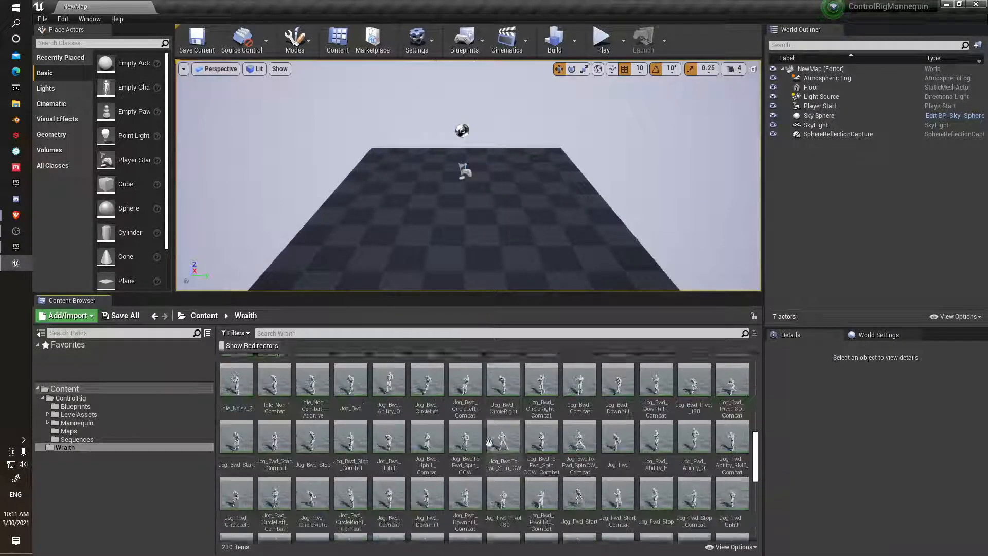
pyautogui.scroll(-6, 489, 442)
pyautogui.click(627, 402)
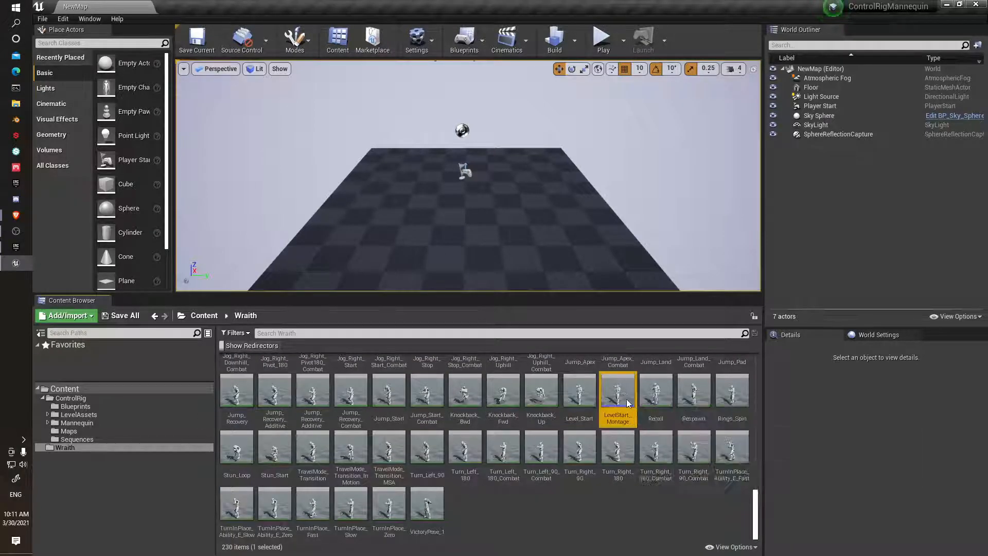
pyautogui.press('Delete')
pyautogui.click(466, 452)
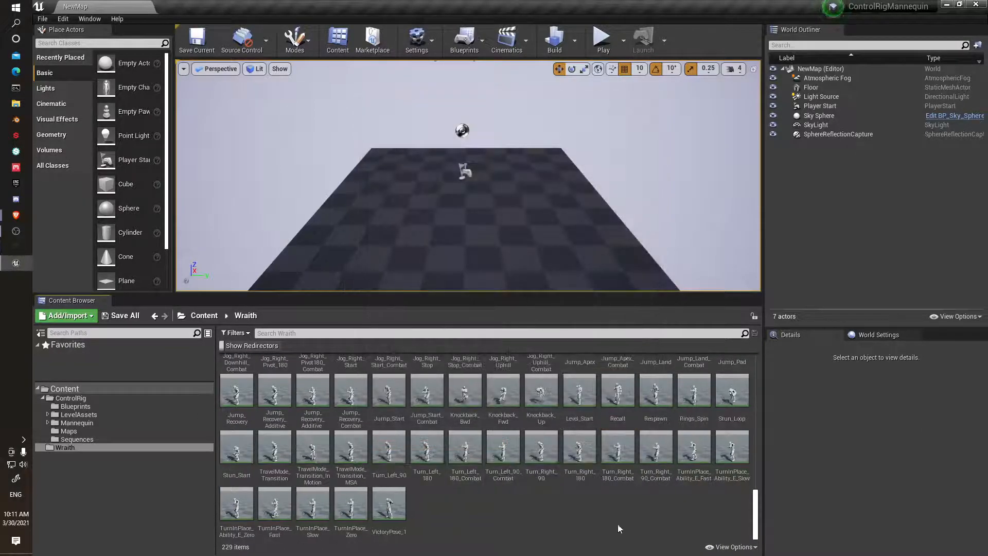
# - Select all the animation sequences in the Wraith folder and open them for bulk editing in the Property Matrix
pyautogui.click(388, 504)
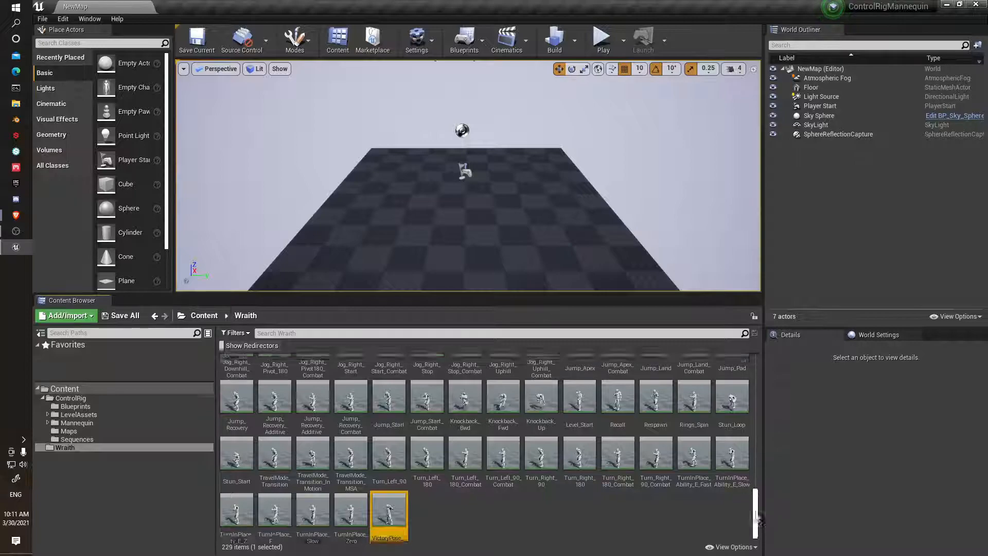
pyautogui.moveTo(754, 513); pyautogui.dragTo(778, 344)
pyautogui.hotkey('ctrl', 'a')
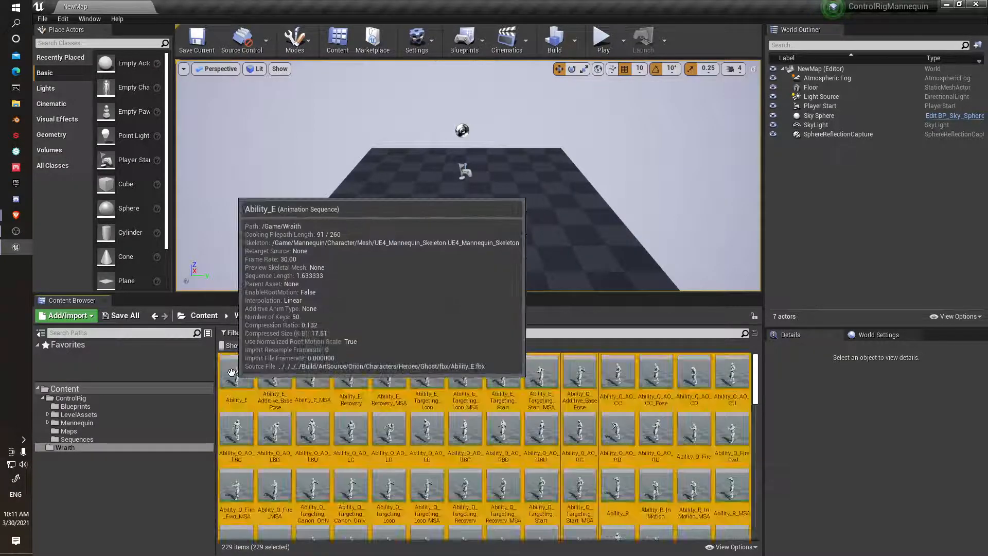
pyautogui.rightClick(232, 372)
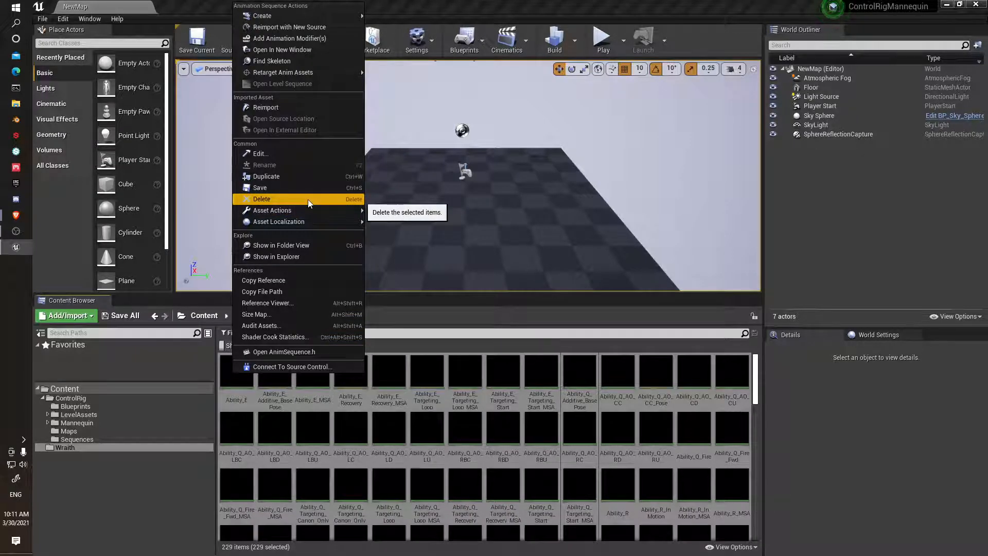
pyautogui.moveTo(267, 212)
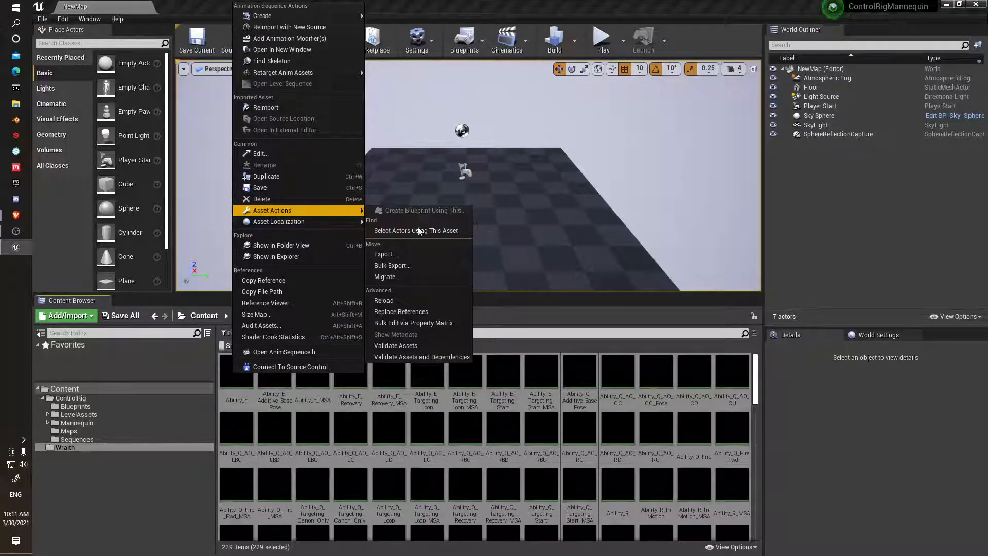
pyautogui.click(423, 322)
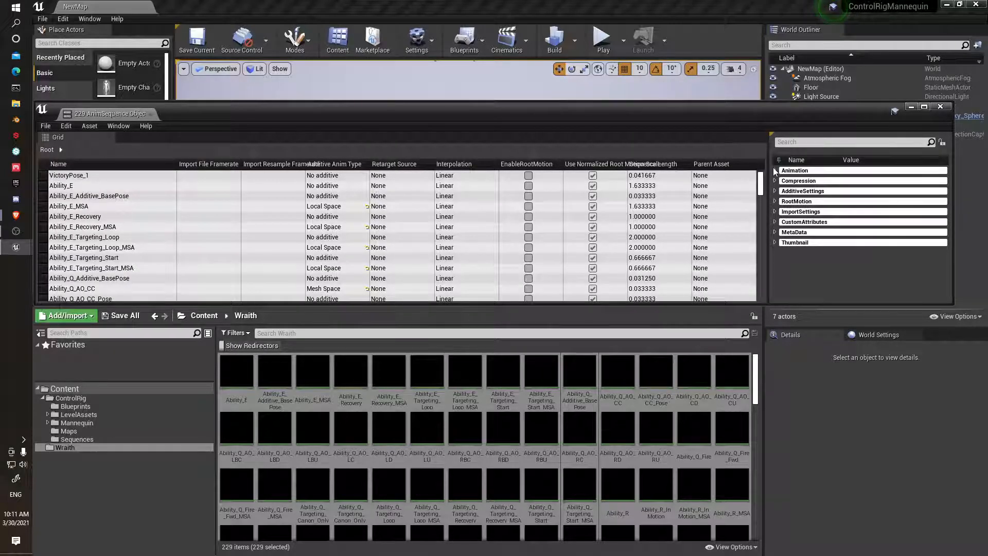
# - Set the Skeleton of all the selected animations to UE4_Mannequin_Skeleton from ControlRig/Mannequin/Character/Mesh
pyautogui.click(775, 170)
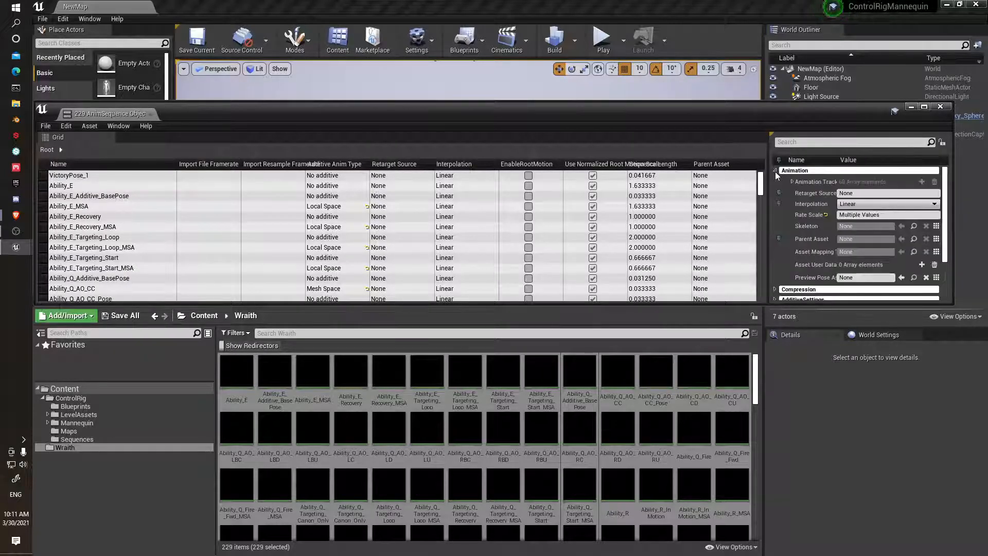
pyautogui.click(866, 226)
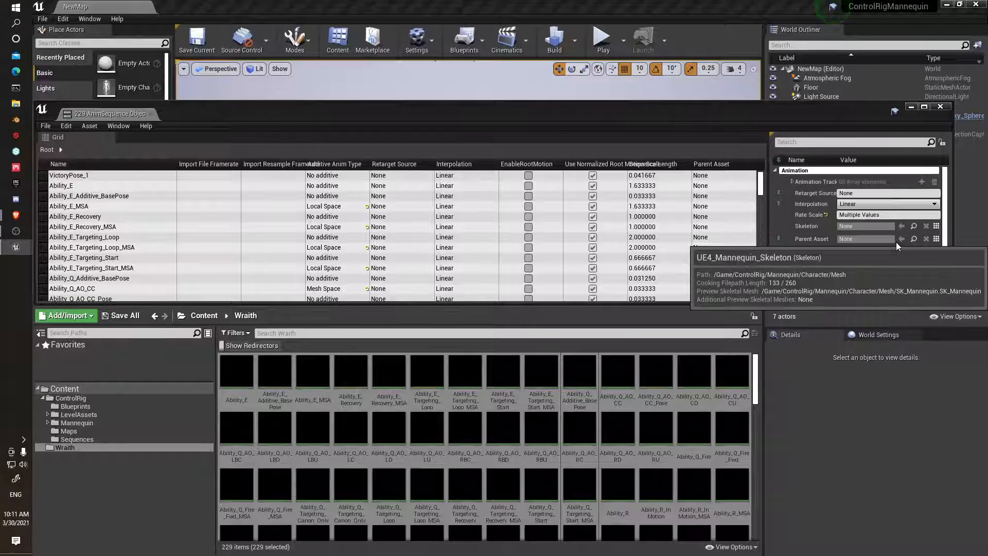
pyautogui.click(896, 246)
# - Save the skeleton changes and close the Property Matrix
pyautogui.click(46, 126)
pyautogui.click(56, 205)
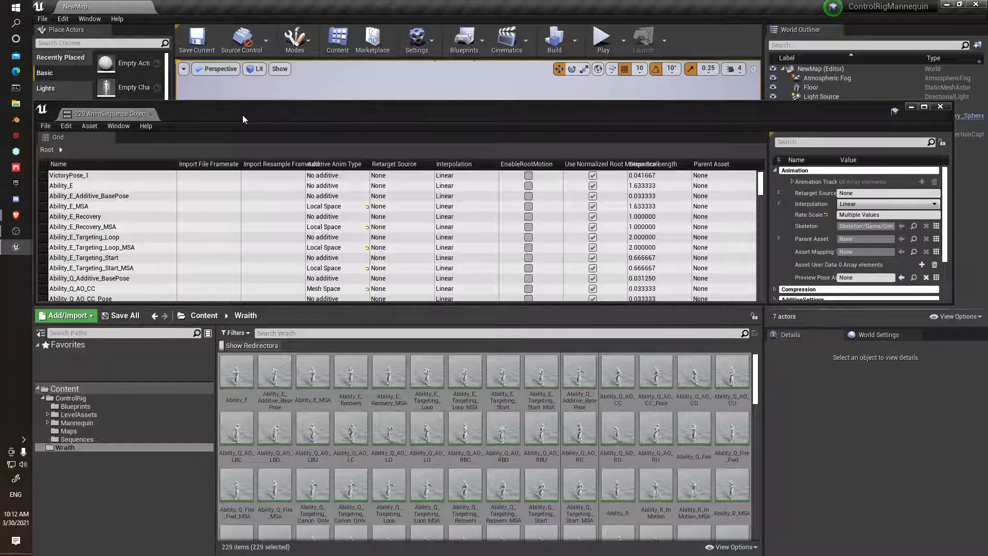
pyautogui.click(151, 113)
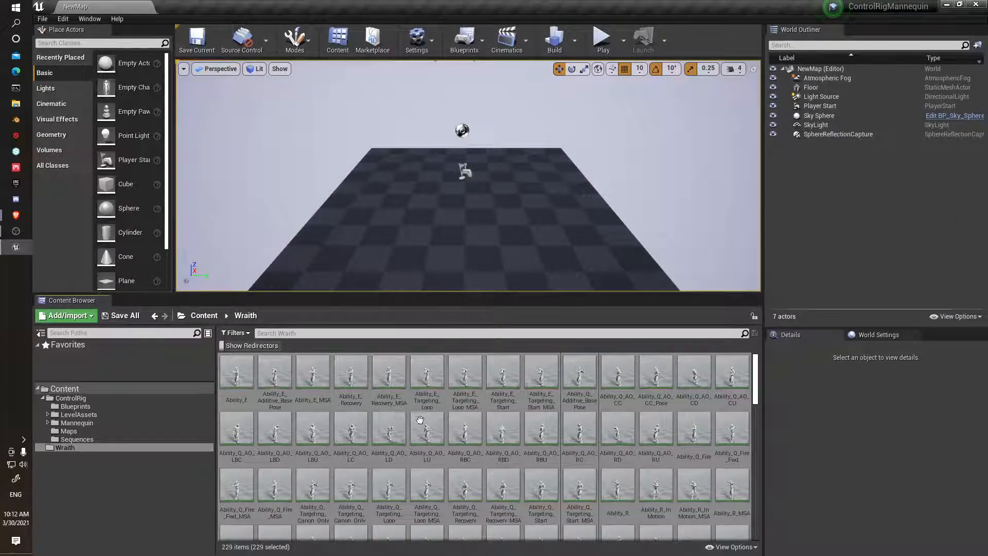
# - Search the Wraith folder for walk and jog animations, and check Jog_Bwd in the animation editor
pyautogui.scroll(-2, 547, 426)
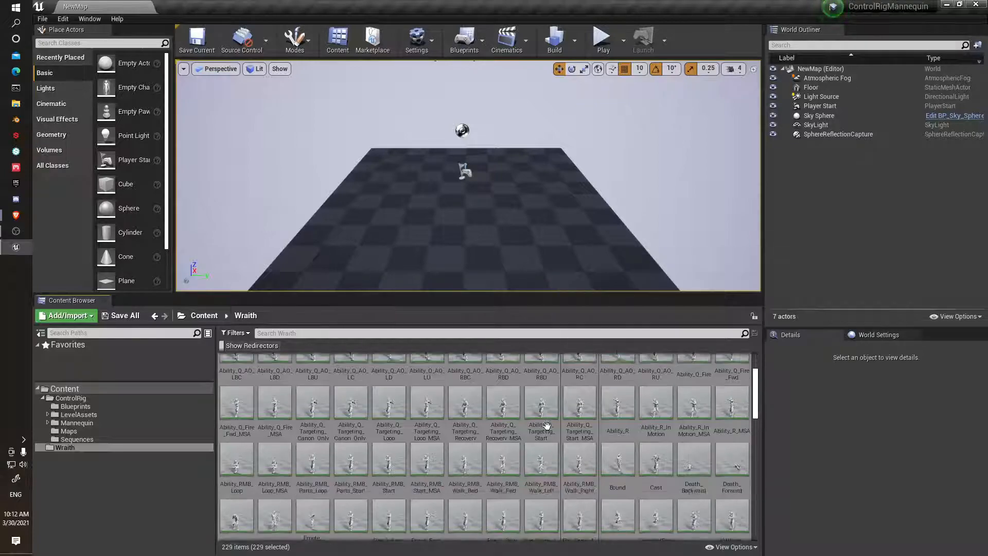
pyautogui.click(312, 335)
pyautogui.write('w')
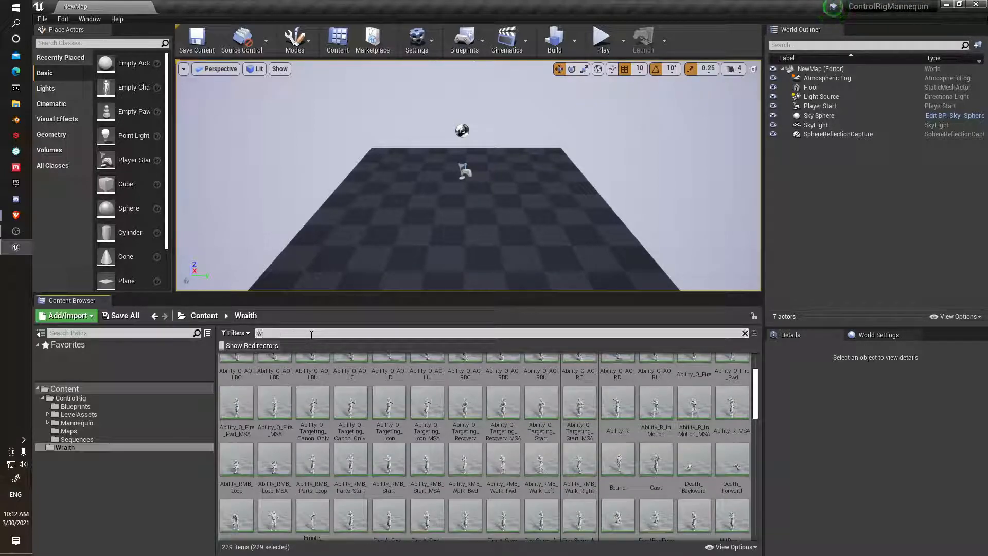
pyautogui.write('alk')
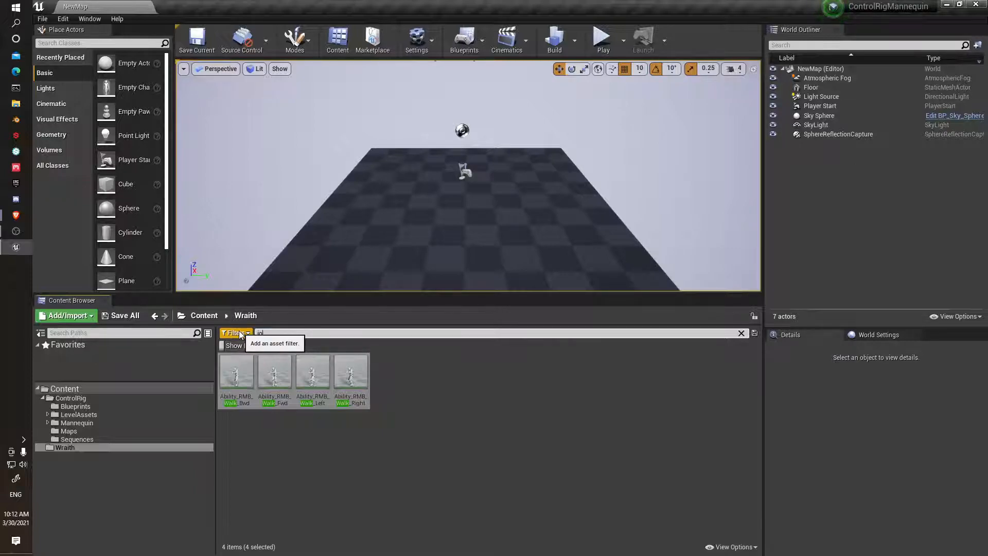
pyautogui.write('g')
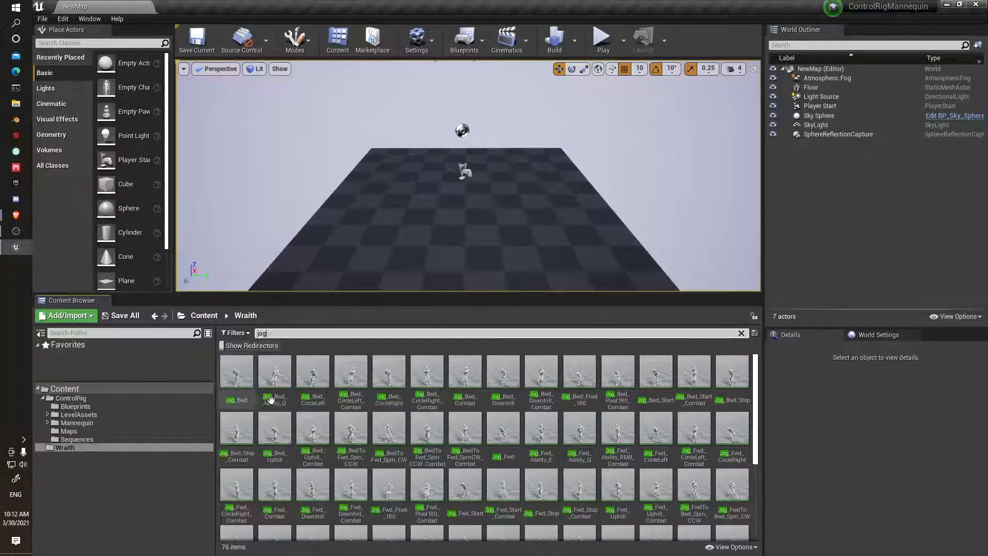
pyautogui.doubleClick(236, 372)
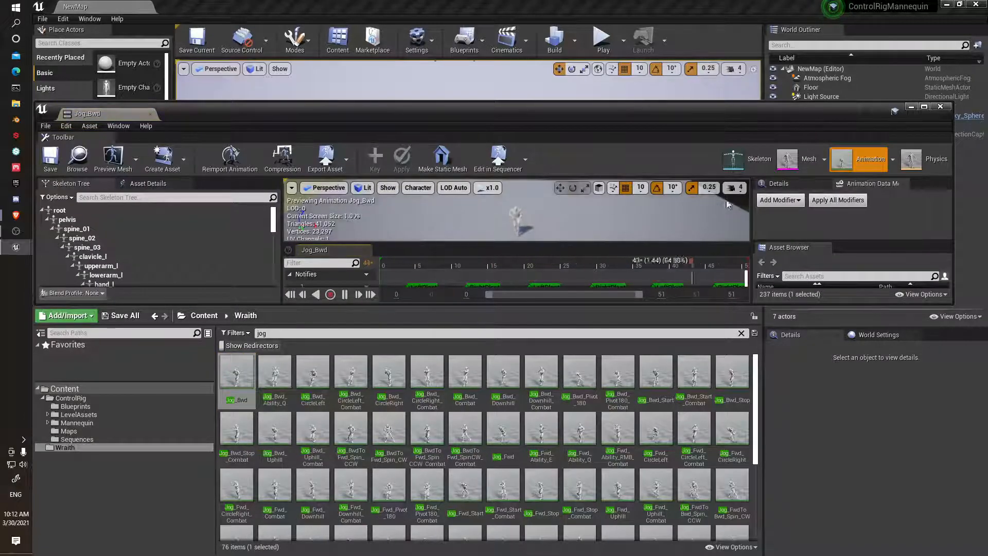
pyautogui.click(940, 106)
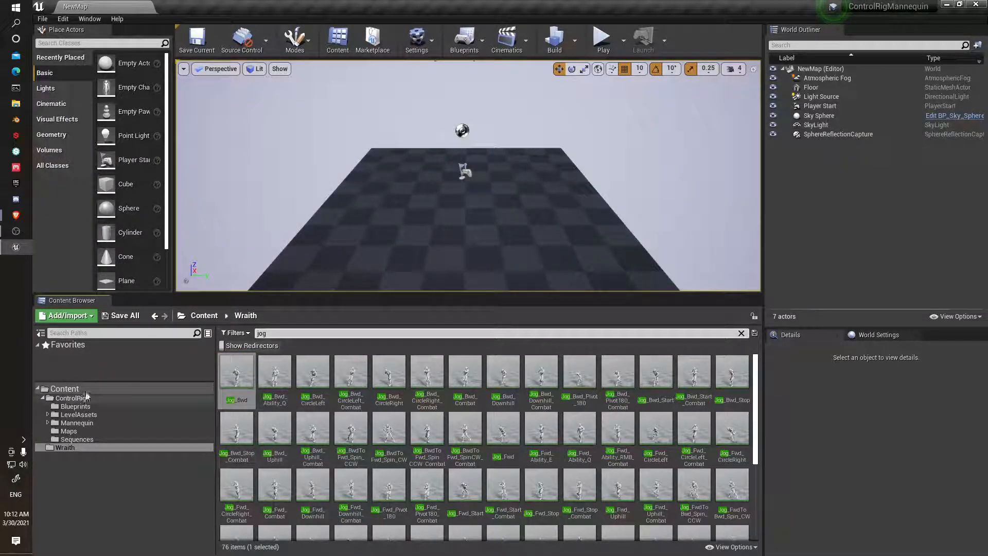
# - Duplicate the Jog_Bwd animation in the Wraith folder and name the copy Test
pyautogui.rightClick(241, 369)
pyautogui.click(310, 359)
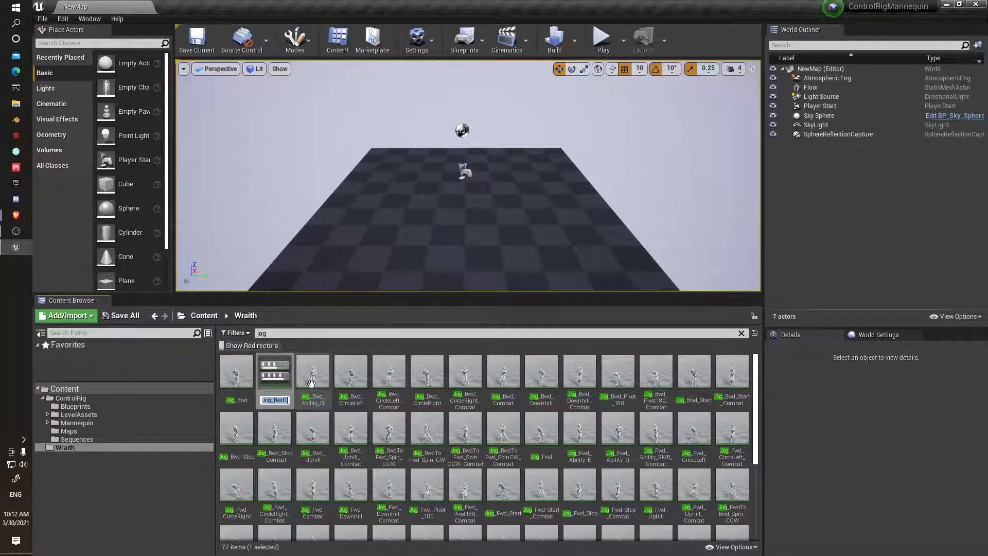
pyautogui.write('Test')
pyautogui.press('Return')
# - Search the Wraith folder for test, open the Test animation, and dock its editor beside the NewMap tab
pyautogui.scroll(-3, 311, 383)
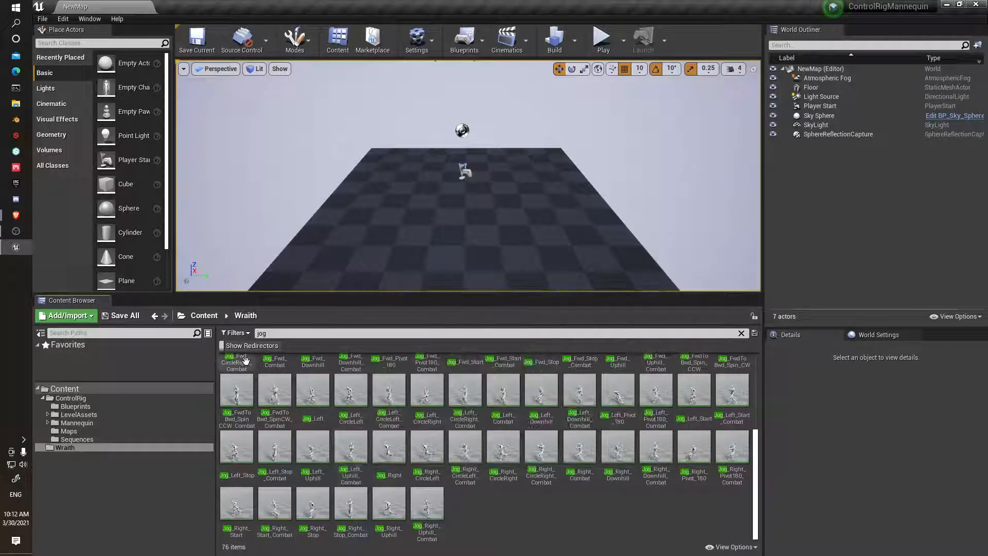
pyautogui.click(277, 334)
pyautogui.write('test')
pyautogui.doubleClick(236, 373)
pyautogui.moveTo(108, 111); pyautogui.dragTo(206, 7)
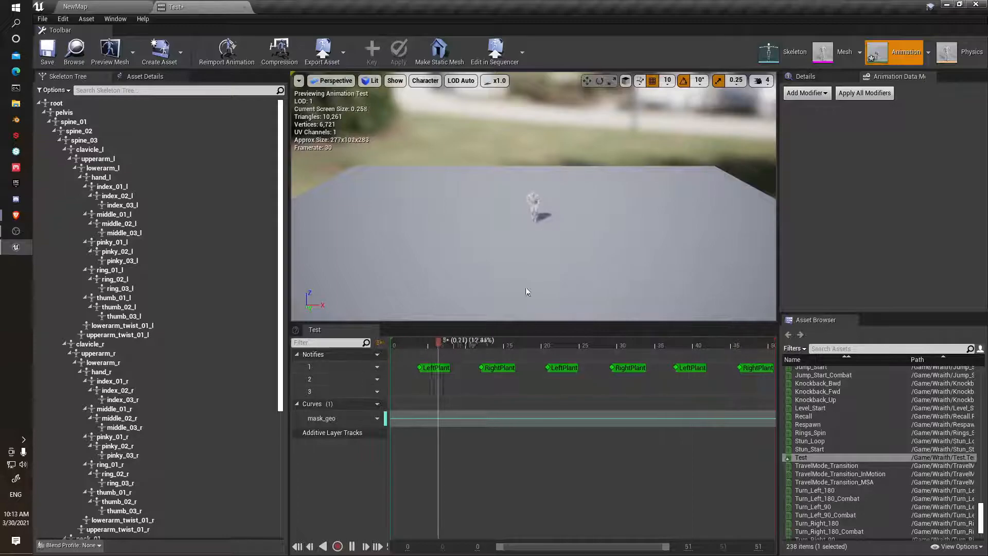
# - Pause the Test animation preview and bake it to Mannequin_ControlRig with Reduce Keys enabled at a tolerance of 0.1
pyautogui.scroll(9, 571, 234)
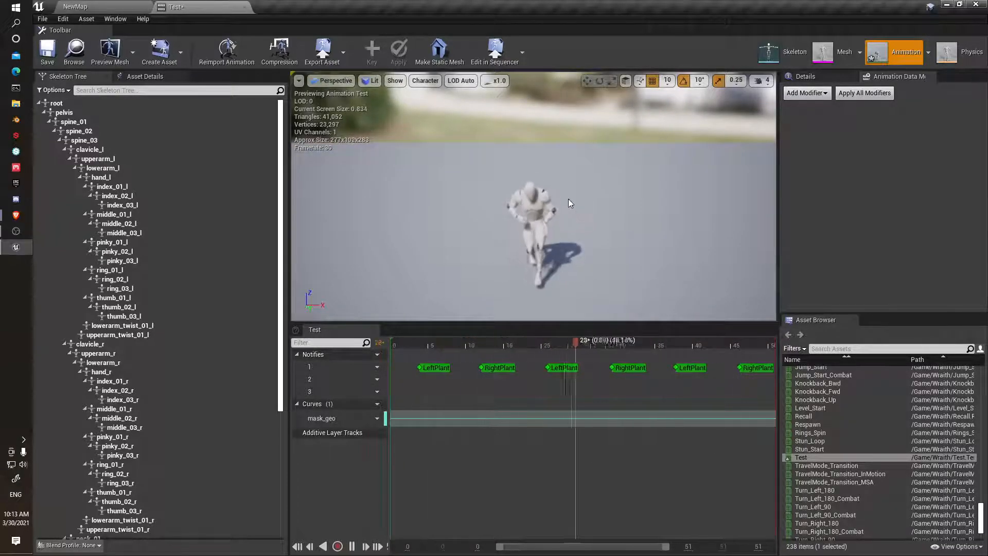
pyautogui.click(352, 546)
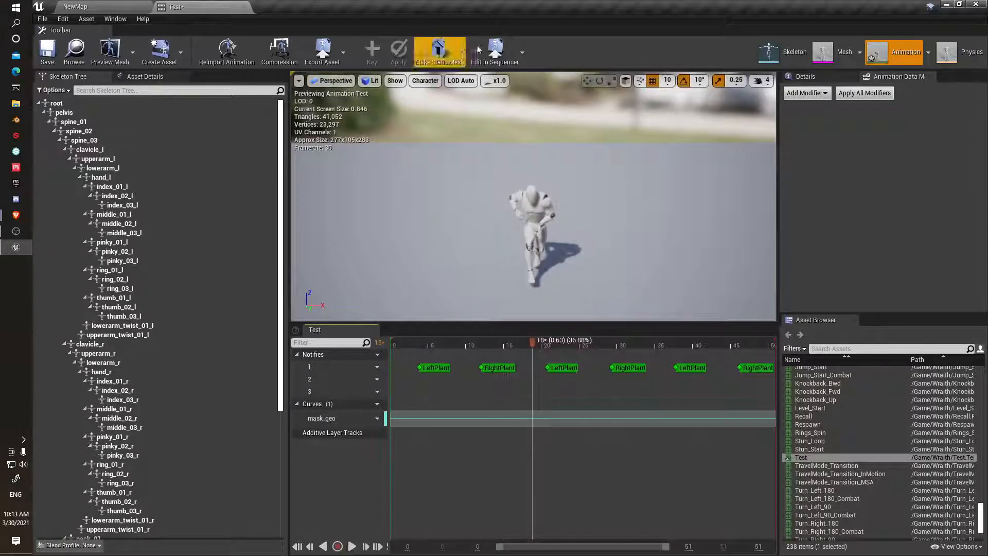
pyautogui.click(495, 52)
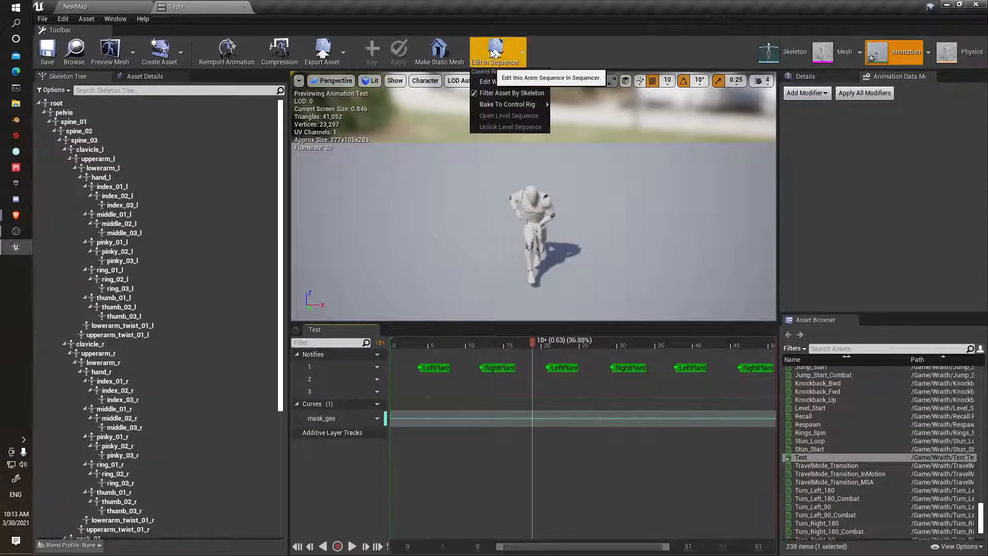
pyautogui.moveTo(502, 109)
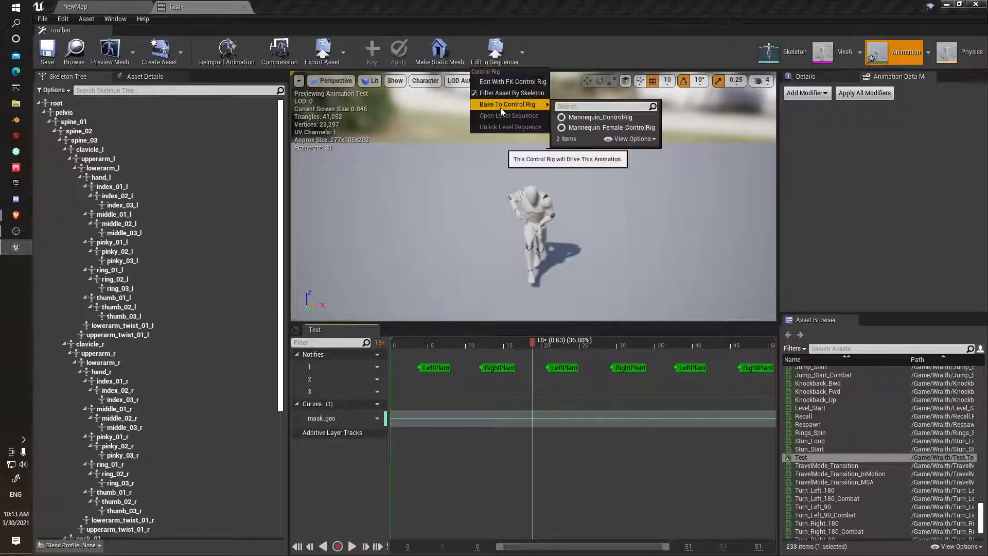
pyautogui.click(590, 117)
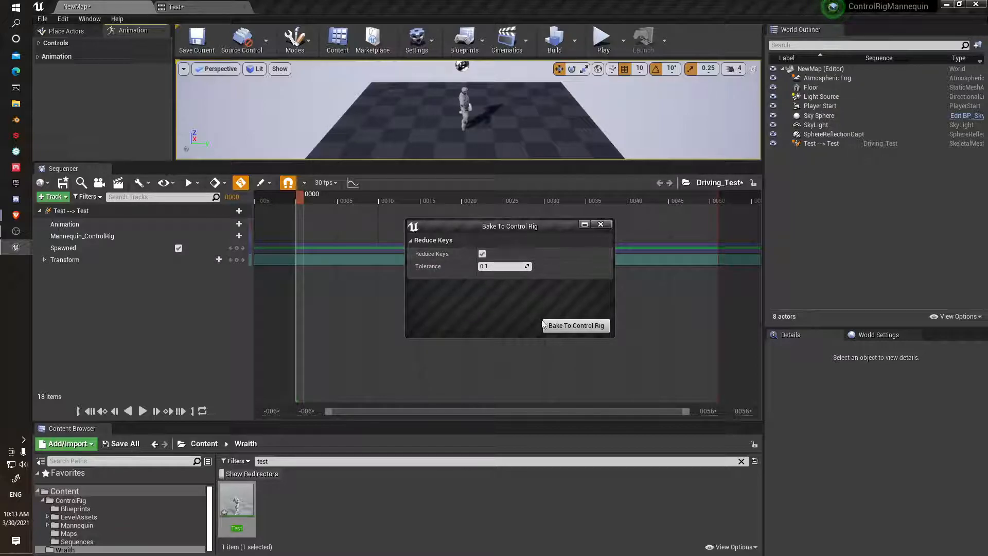
pyautogui.click(586, 325)
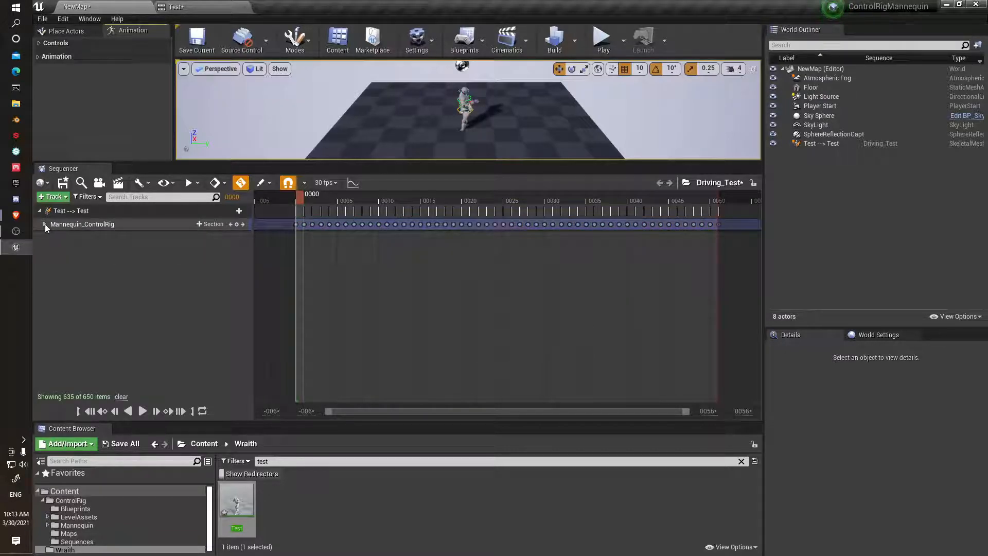
# - Expand the Mannequin_ControlRig track and examine the baked keys on all its controls
pyautogui.click(44, 225)
pyautogui.scroll(-10, 480, 306)
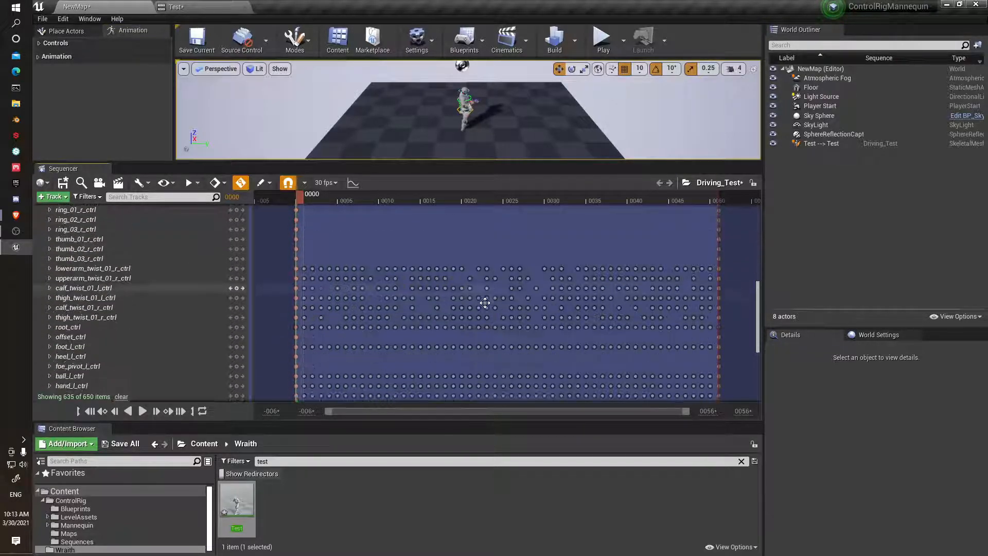
pyautogui.scroll(-3, 643, 308)
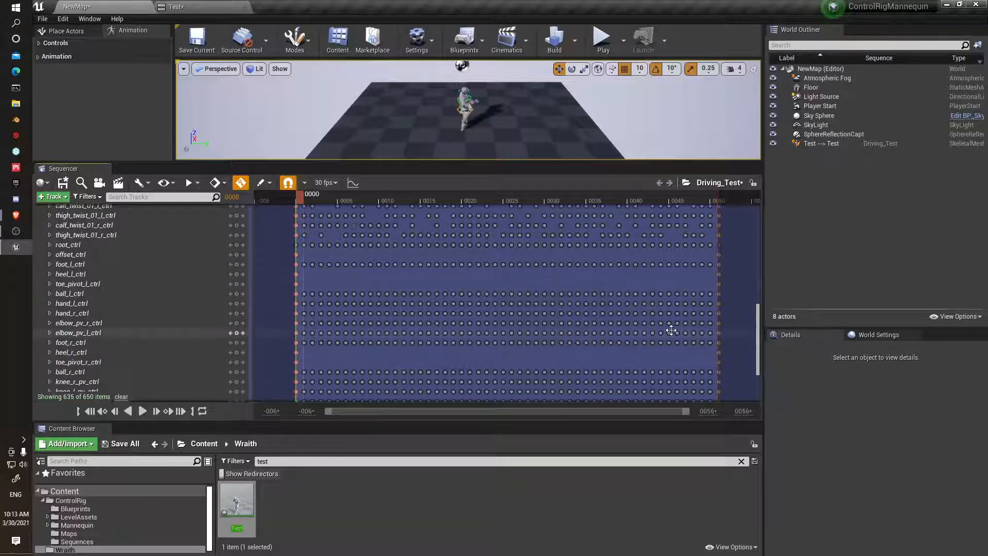
pyautogui.scroll(-5, 671, 330)
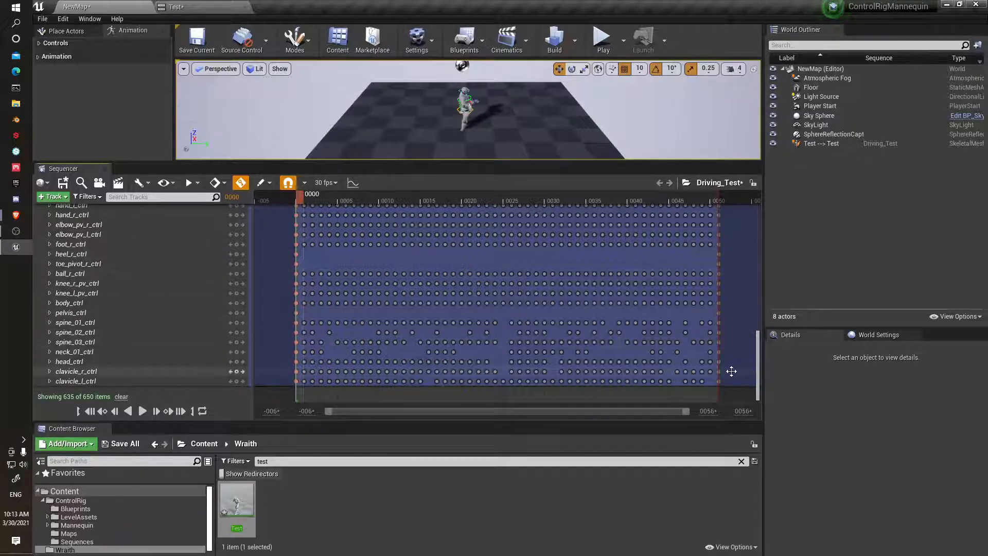
pyautogui.moveTo(759, 391); pyautogui.dragTo(762, 243)
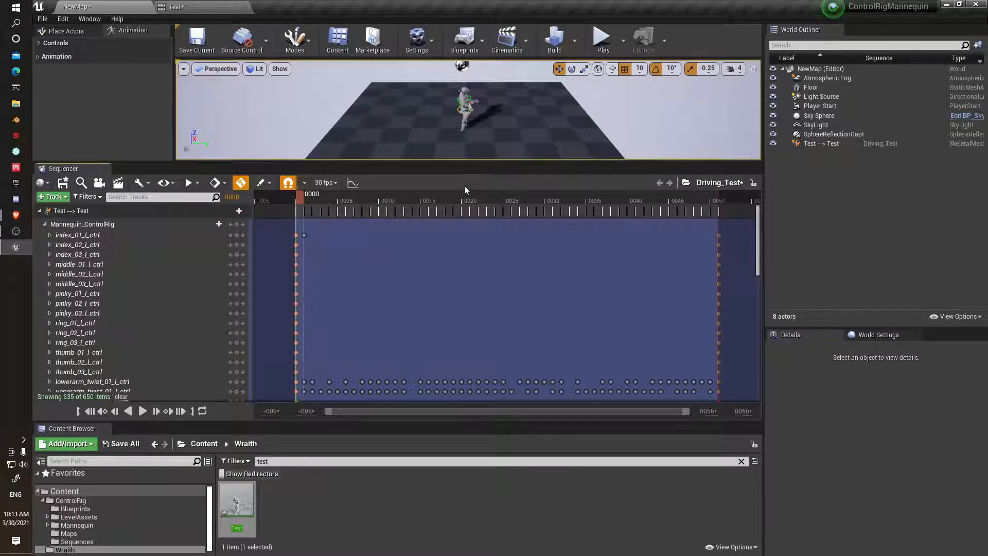
# - Enlarge the level viewport and the Sequencer, frame the character, and collapse the Mannequin_ControlRig track
pyautogui.moveTo(454, 169); pyautogui.dragTo(457, 350)
pyautogui.press('f')
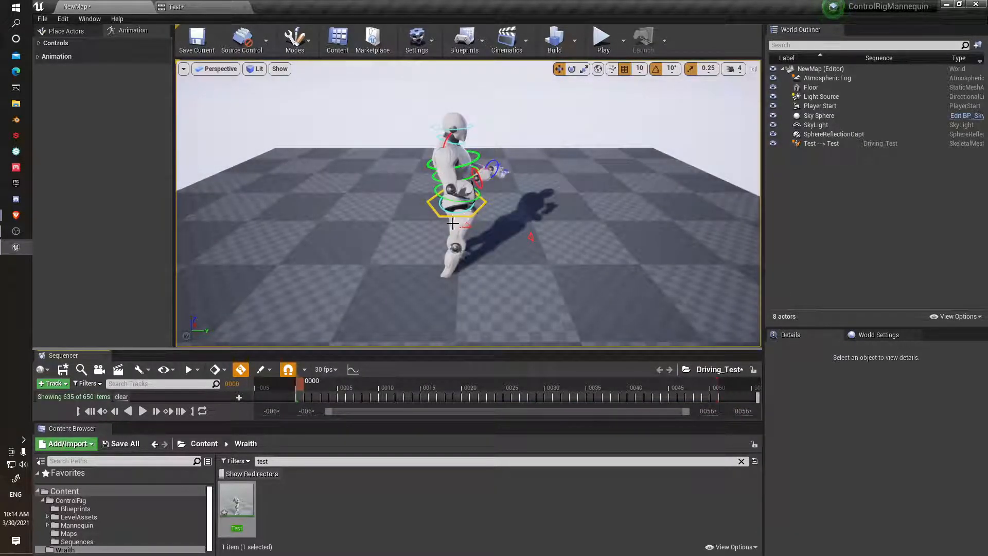
pyautogui.moveTo(162, 352); pyautogui.dragTo(161, 273)
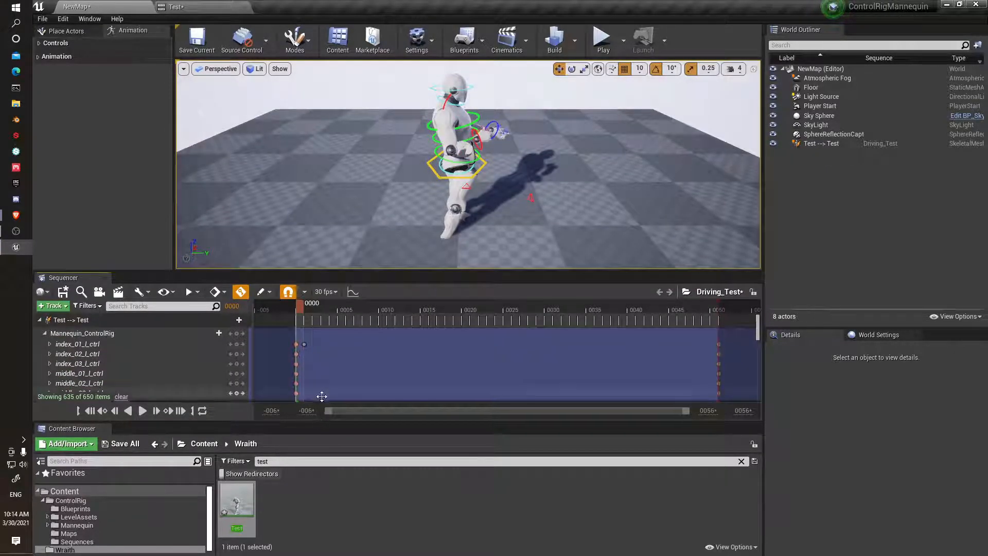
pyautogui.moveTo(326, 424); pyautogui.dragTo(340, 529)
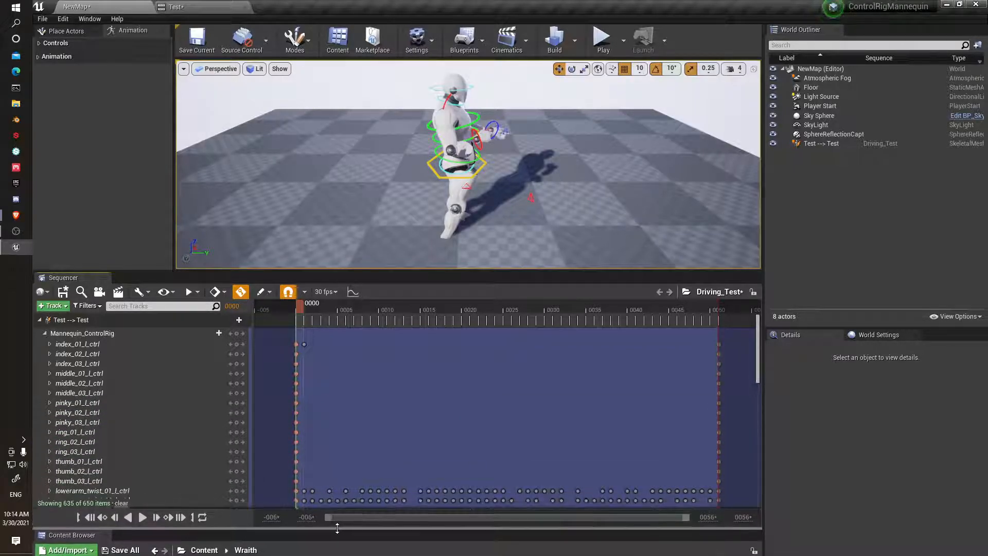
pyautogui.click(45, 333)
pyautogui.click(88, 332)
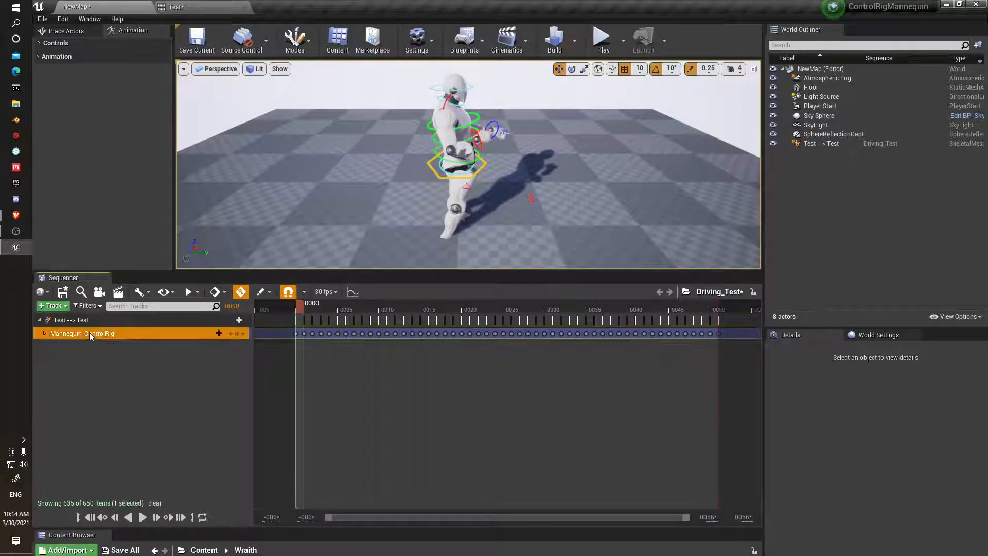
# - Reset the Floor's location to 0, 0, 0 in the level
pyautogui.click(65, 319)
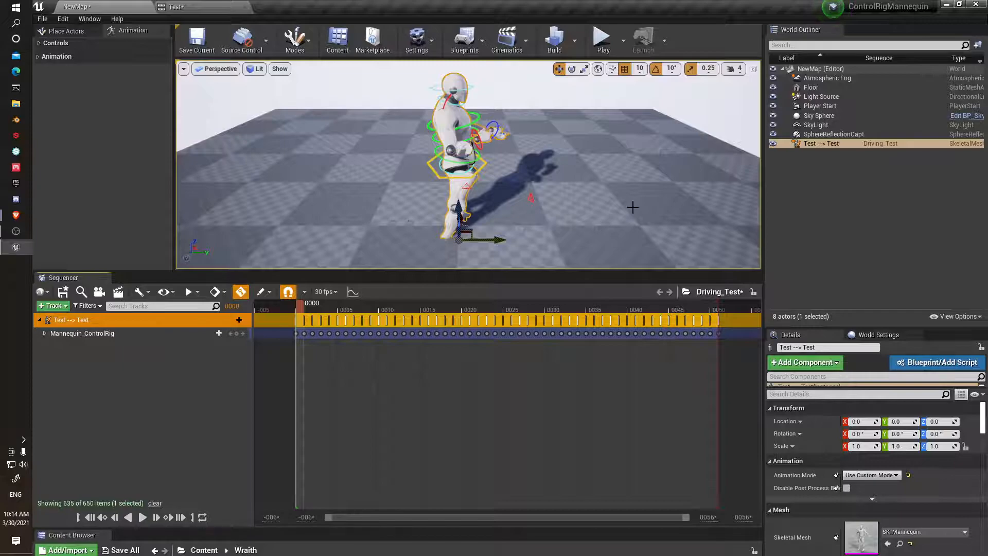
pyautogui.click(666, 171)
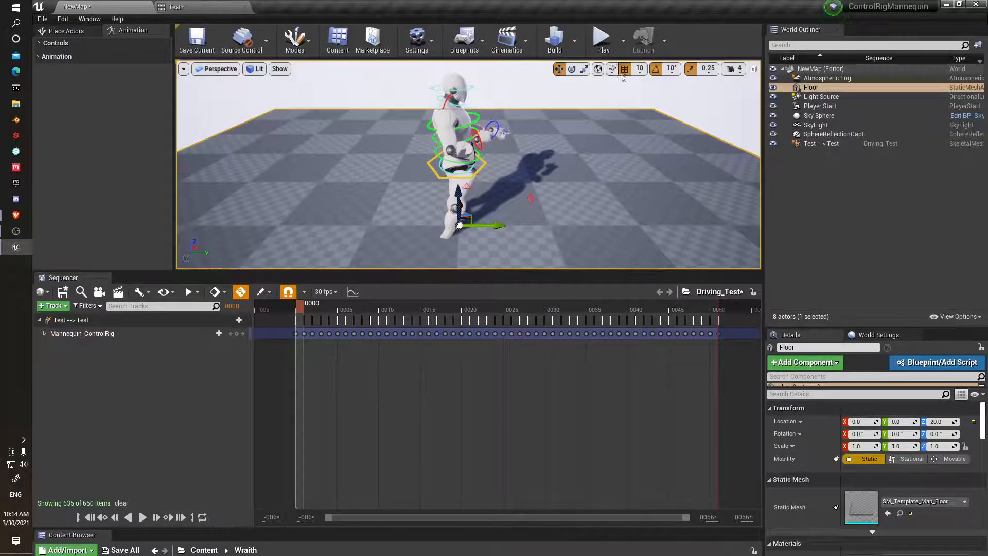
pyautogui.click(974, 422)
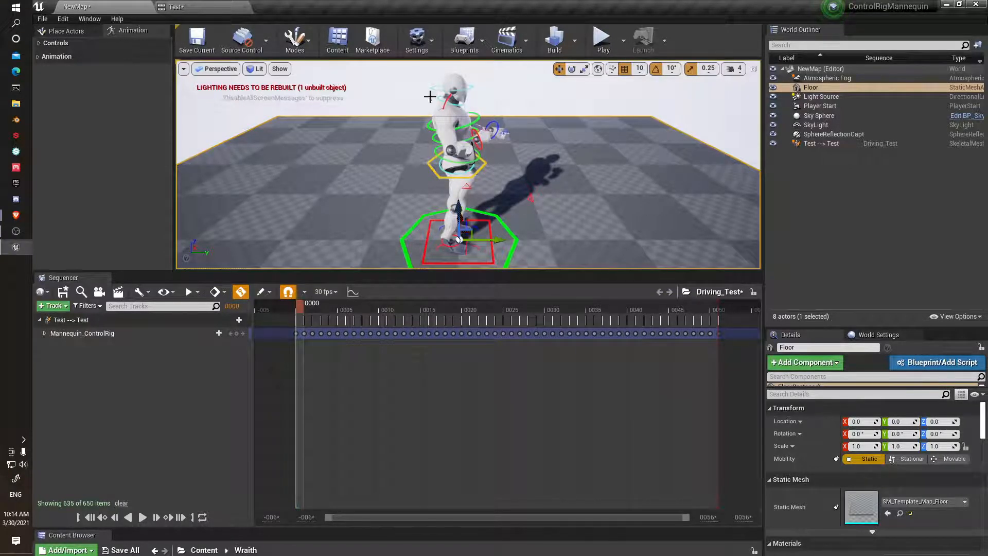
# - Play the baked animation in the Driving_Test sequence, pause it, and scrub back to frame 1
pyautogui.click(143, 517)
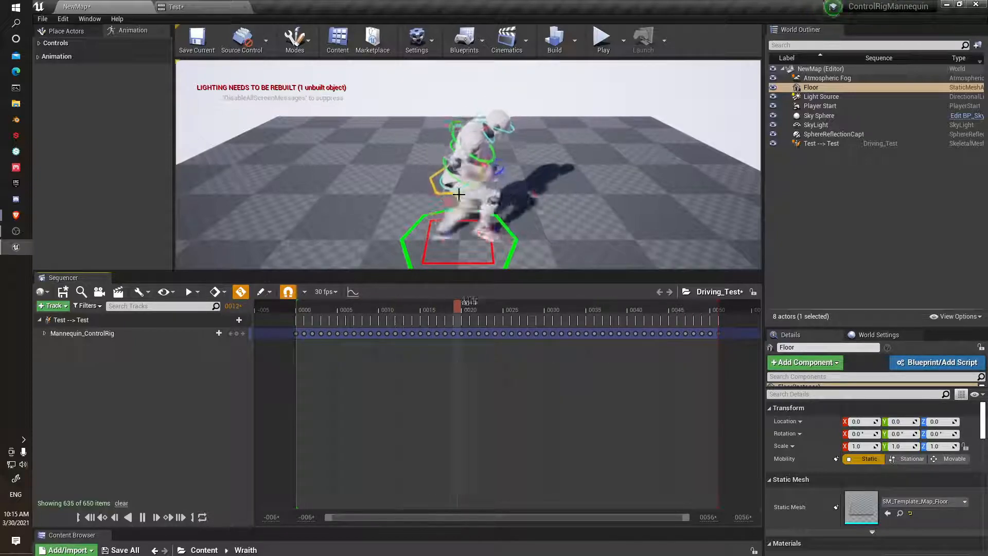
pyautogui.click(143, 517)
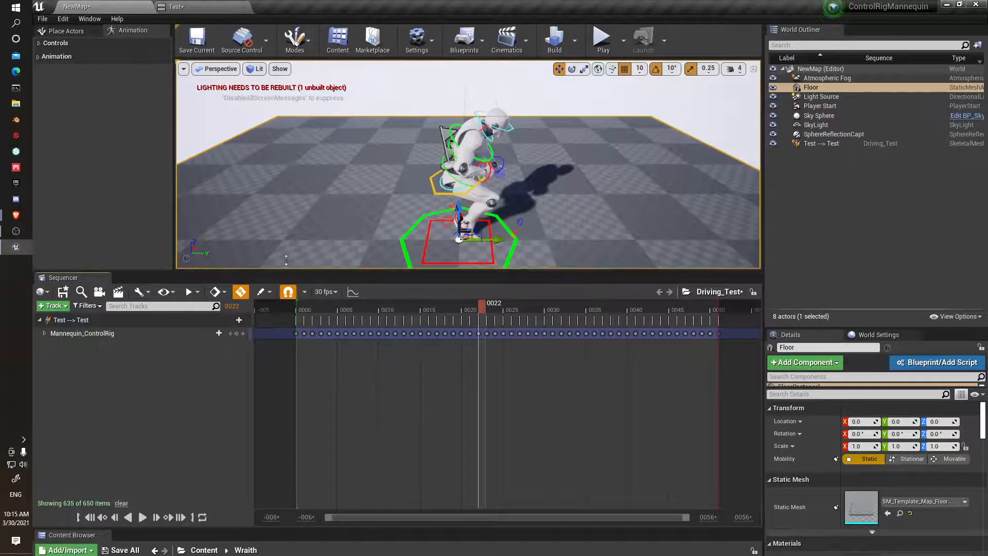
pyautogui.moveTo(481, 307); pyautogui.dragTo(309, 321)
pyautogui.click(73, 335)
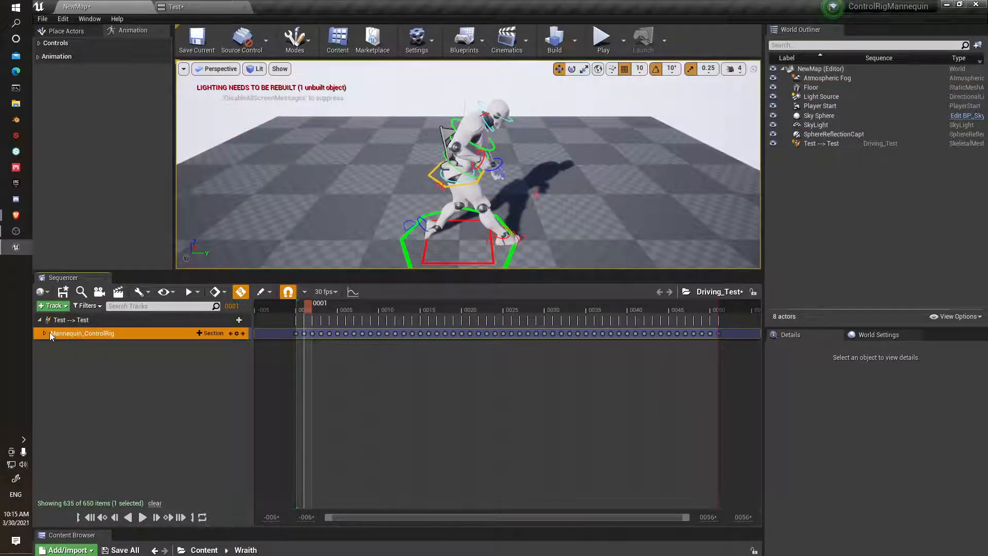
pyautogui.click(44, 333)
pyautogui.click(44, 333)
pyautogui.click(85, 336)
pyautogui.moveTo(425, 322); pyautogui.dragTo(726, 409)
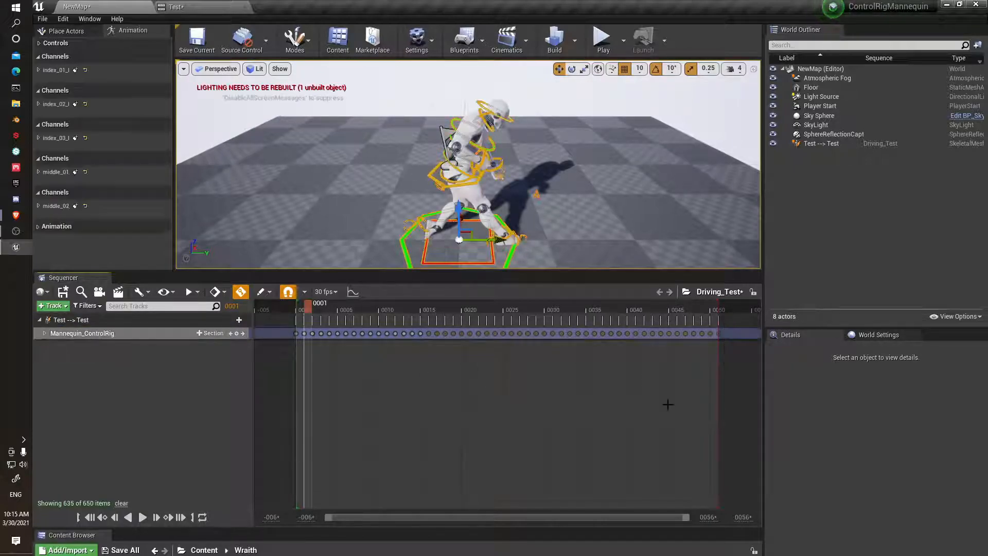
pyautogui.click(157, 332)
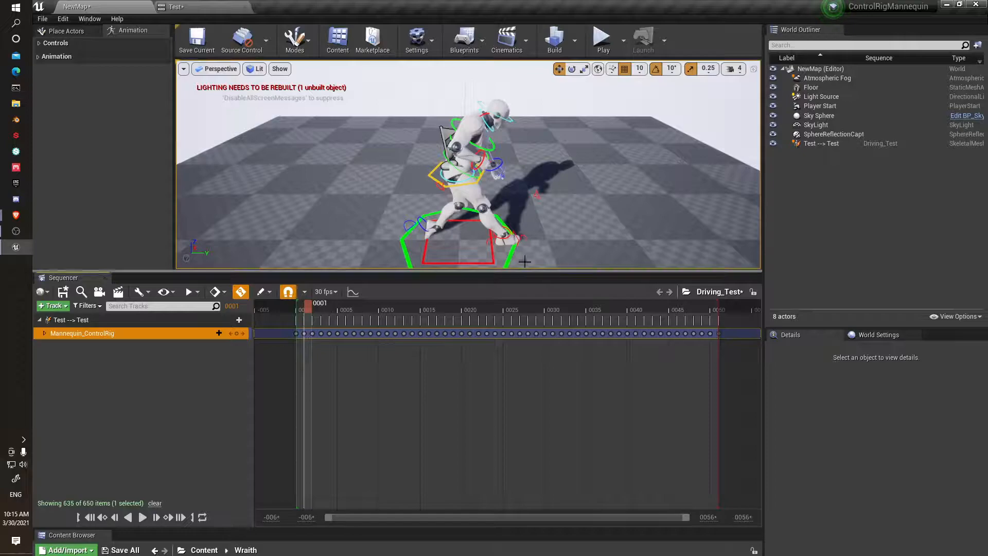
# - Enlarge the viewport, view the character from the front at an angle, and scrub the sequence to frame 15
pyautogui.moveTo(558, 272); pyautogui.dragTo(569, 387)
pyautogui.moveTo(556, 309); pyautogui.dragTo(602, 273, button='right')
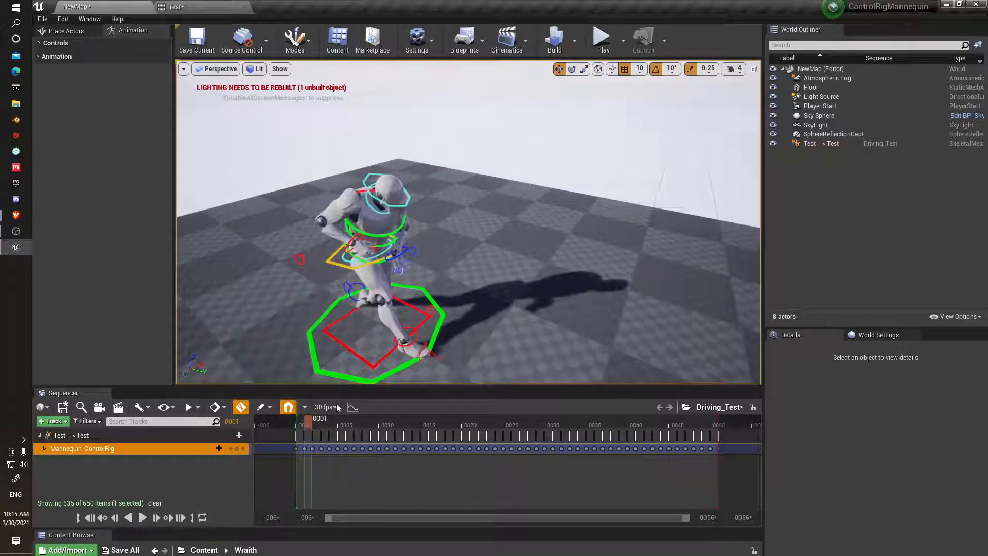
pyautogui.moveTo(308, 421); pyautogui.dragTo(426, 432)
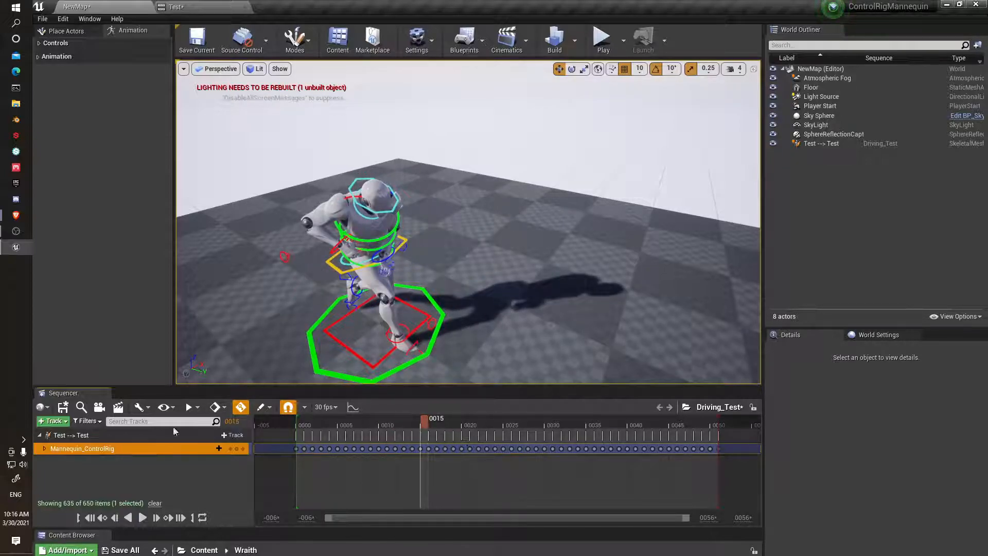
# - Delete all Mannequin_ControlRig keys after frame 23, check the pose at frame 23, and save the Driving_Test sequence
pyautogui.moveTo(491, 437); pyautogui.dragTo(544, 467)
pyautogui.moveTo(685, 481); pyautogui.dragTo(744, 484)
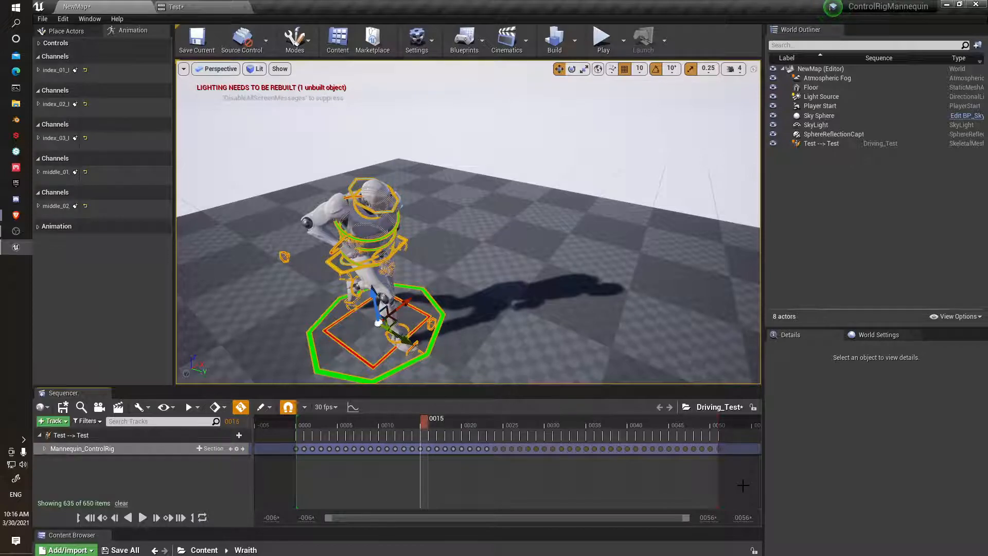
pyautogui.press('Delete')
pyautogui.moveTo(425, 418); pyautogui.dragTo(493, 444)
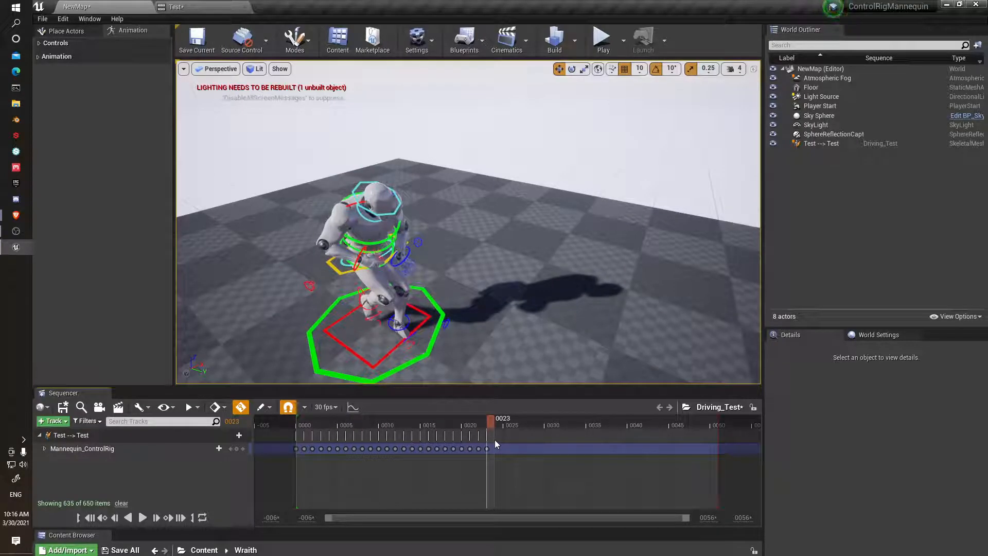
pyautogui.click(66, 409)
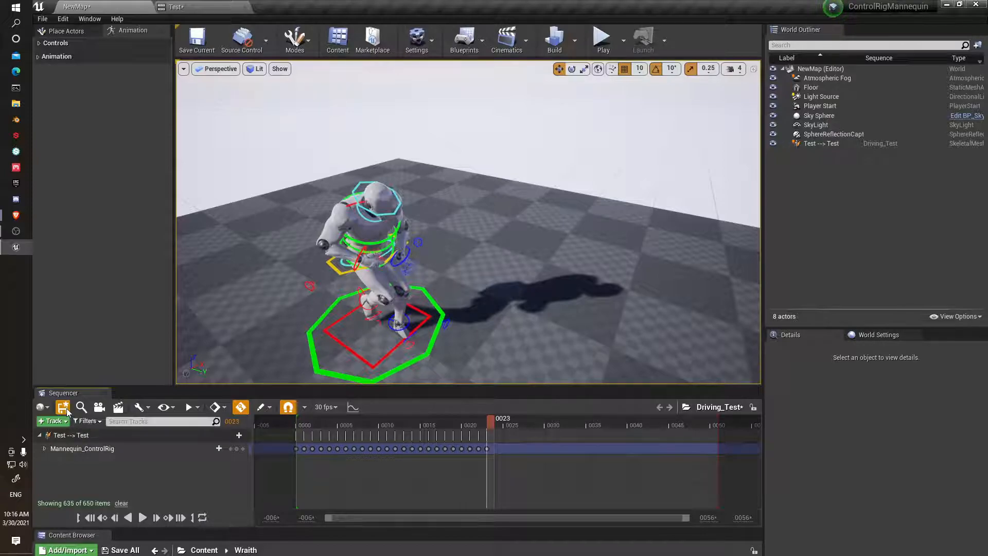
# - Play the Test animation from its first frame in the animation editor and save the asset
pyautogui.click(196, 10)
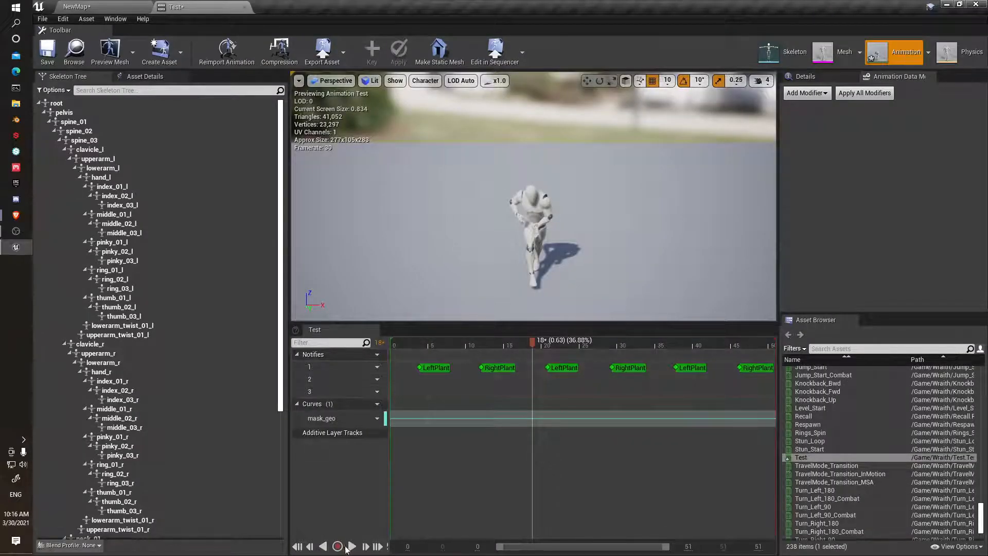
pyautogui.click(297, 547)
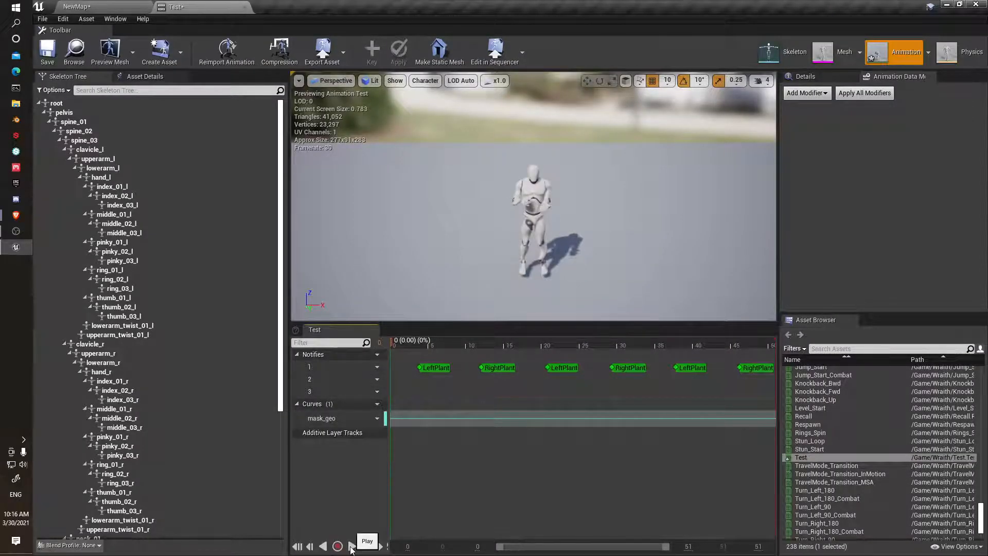
pyautogui.click(351, 547)
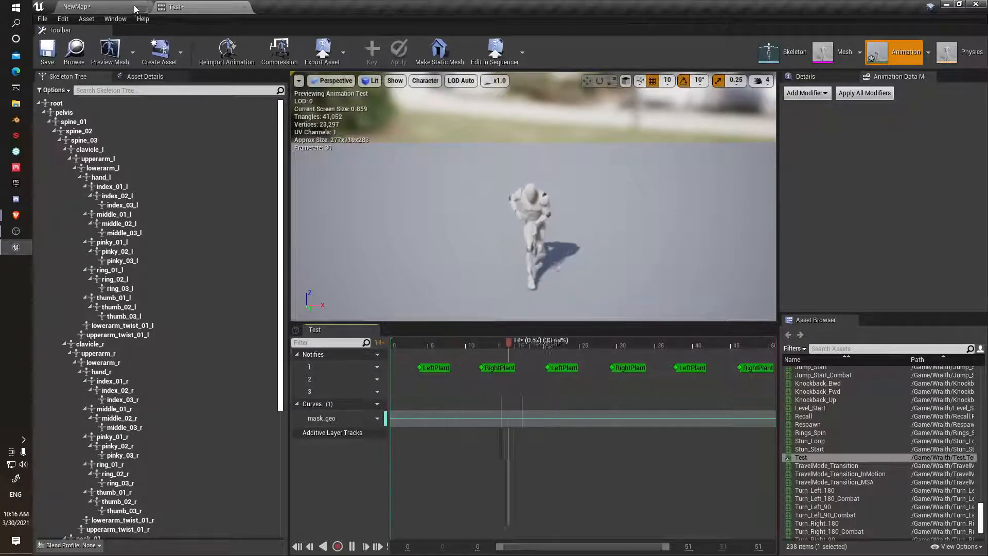
pyautogui.click(47, 50)
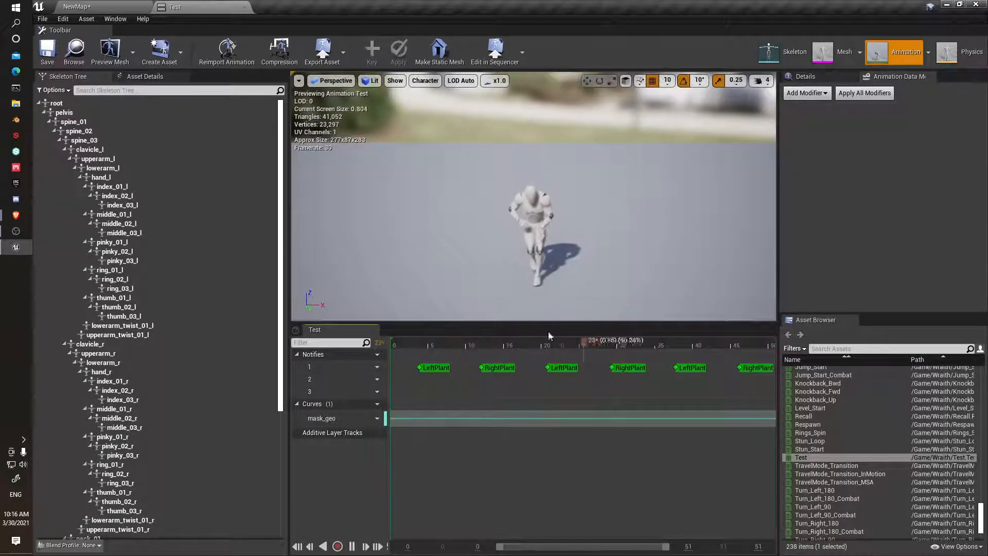
# - Pause the Test animation and bake it to Mannequin_ControlRig with Reduce Keys enabled and a tolerance of 0.1
pyautogui.click(77, 6)
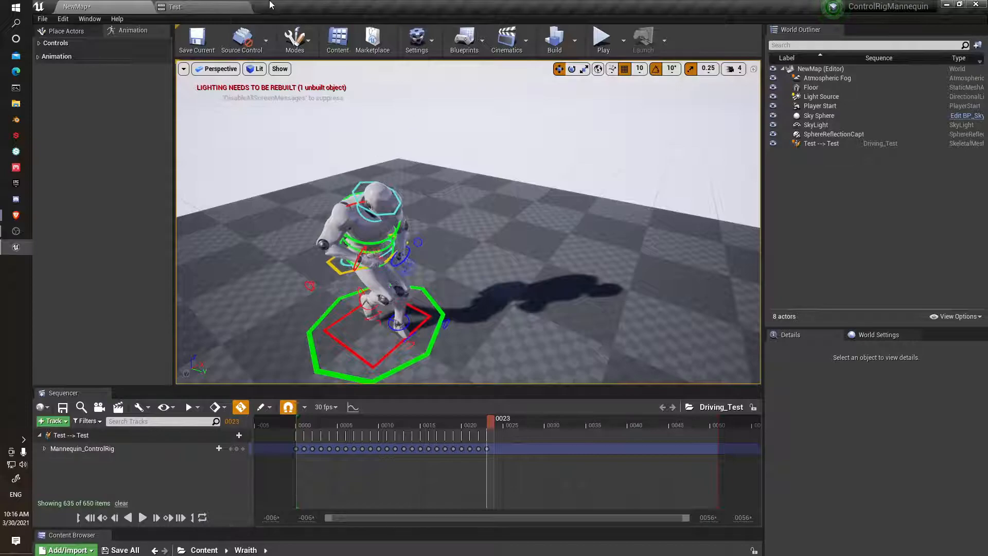
pyautogui.click(242, 7)
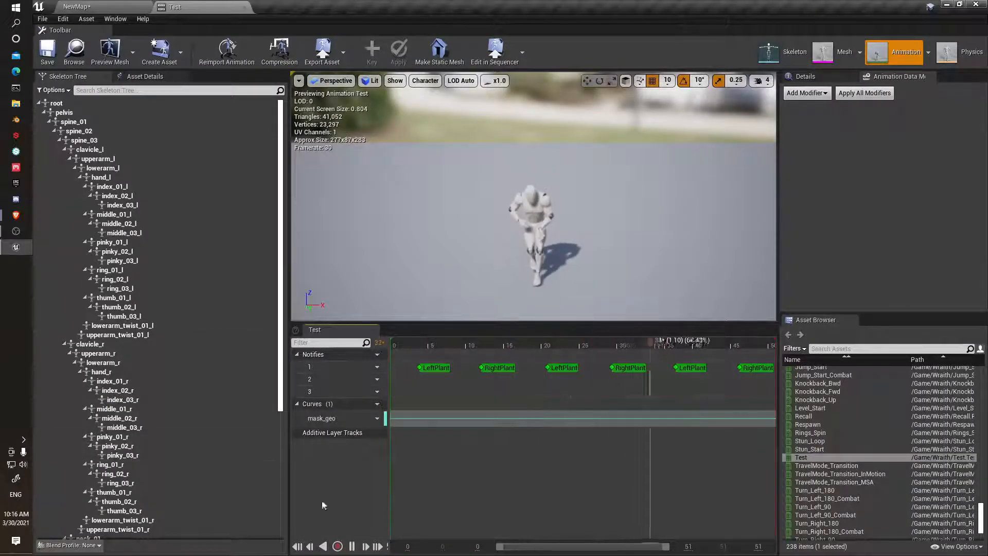
pyautogui.click(352, 546)
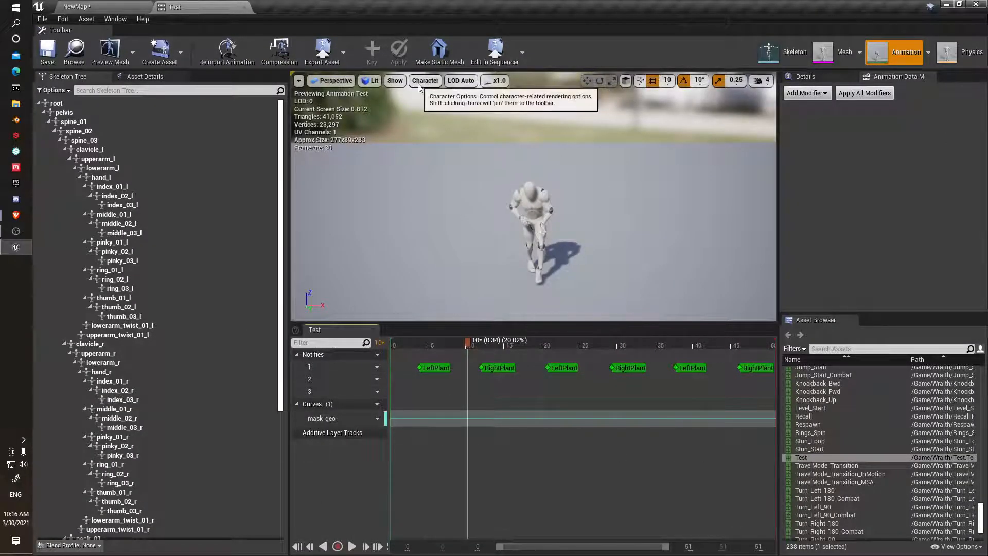
pyautogui.click(494, 52)
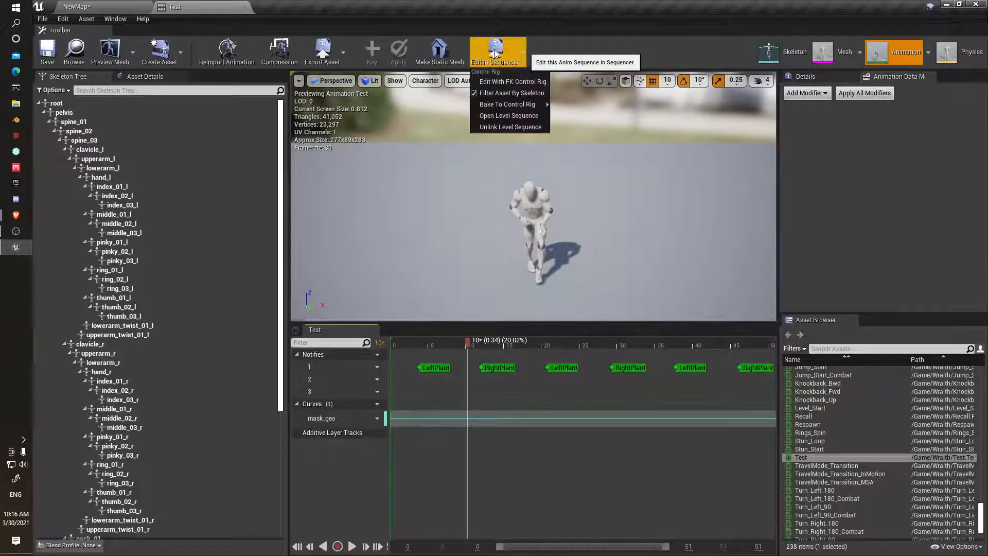
pyautogui.moveTo(507, 104)
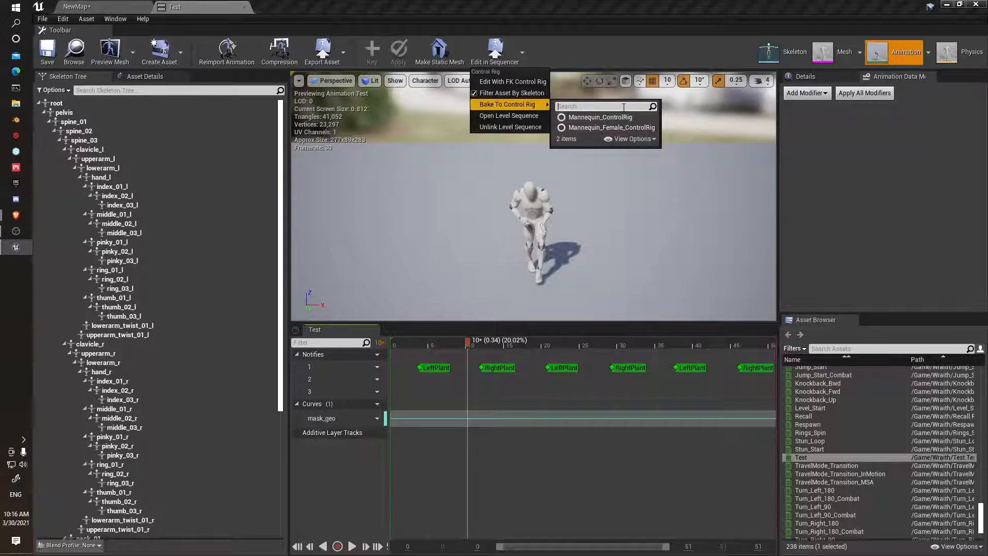
pyautogui.click(610, 117)
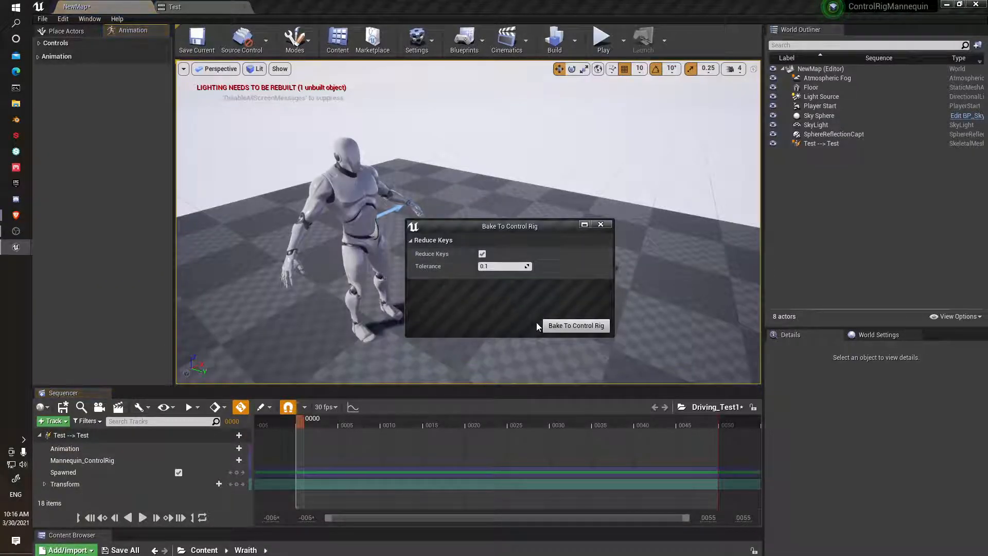
pyautogui.click(551, 325)
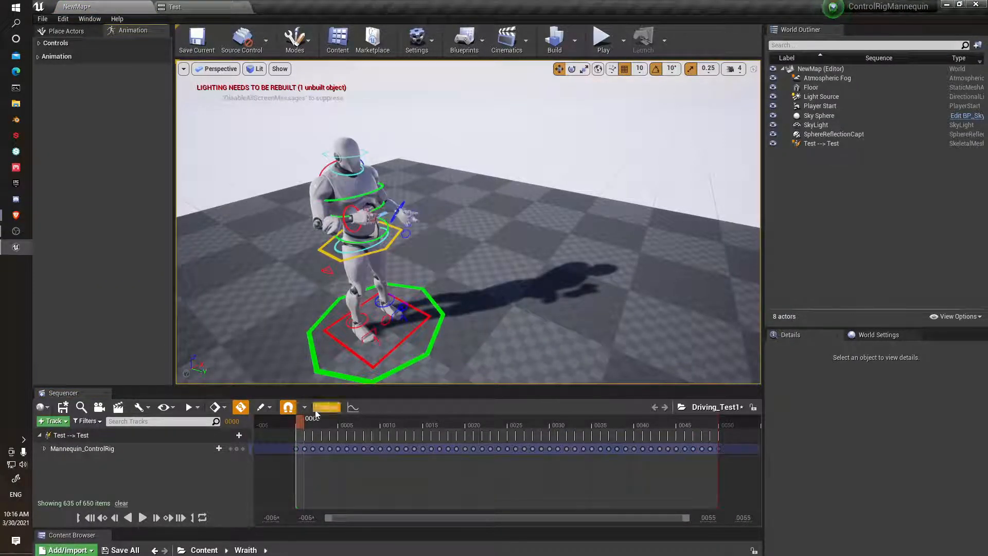
# - Play the baked Driving_Test1 sequence, return it to the start, and scrub to frame 31
pyautogui.click(143, 517)
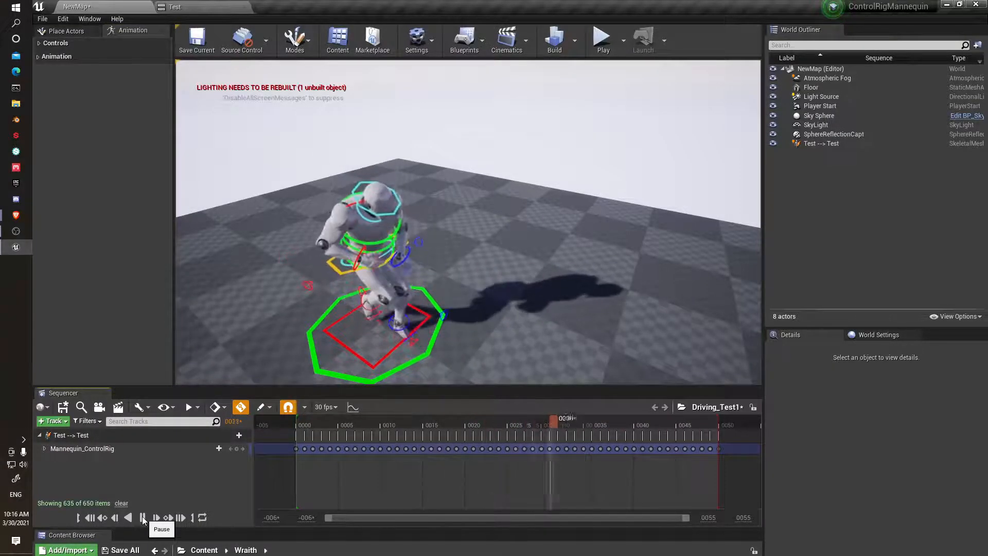
pyautogui.click(89, 517)
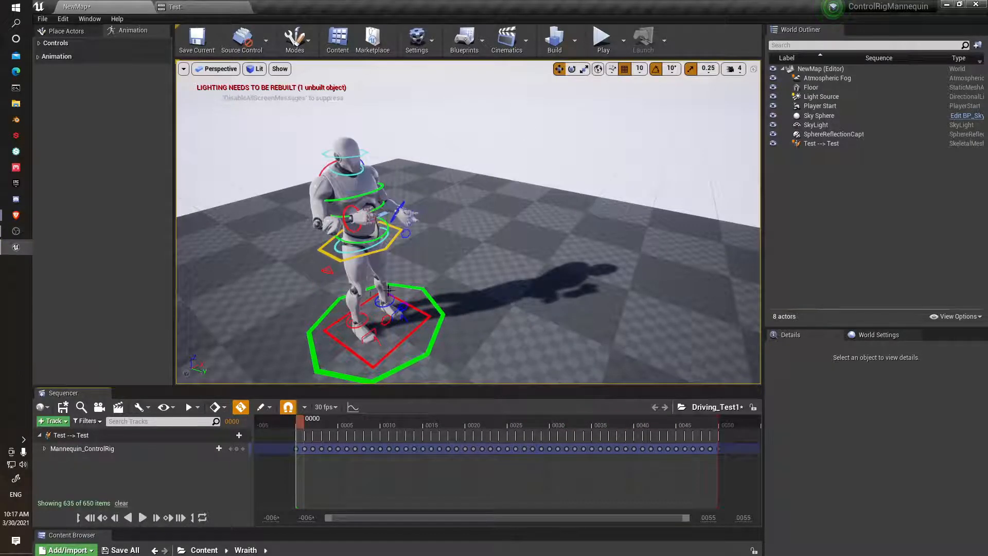
pyautogui.moveTo(302, 425); pyautogui.dragTo(562, 433)
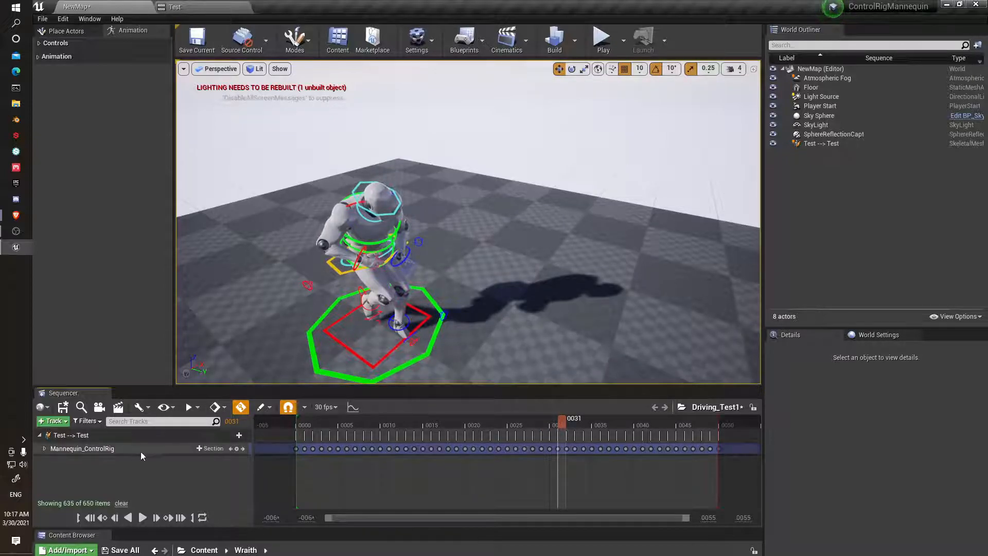
# - Delete all Mannequin_ControlRig keys from frame 31 onward
pyautogui.click(77, 435)
pyautogui.click(74, 449)
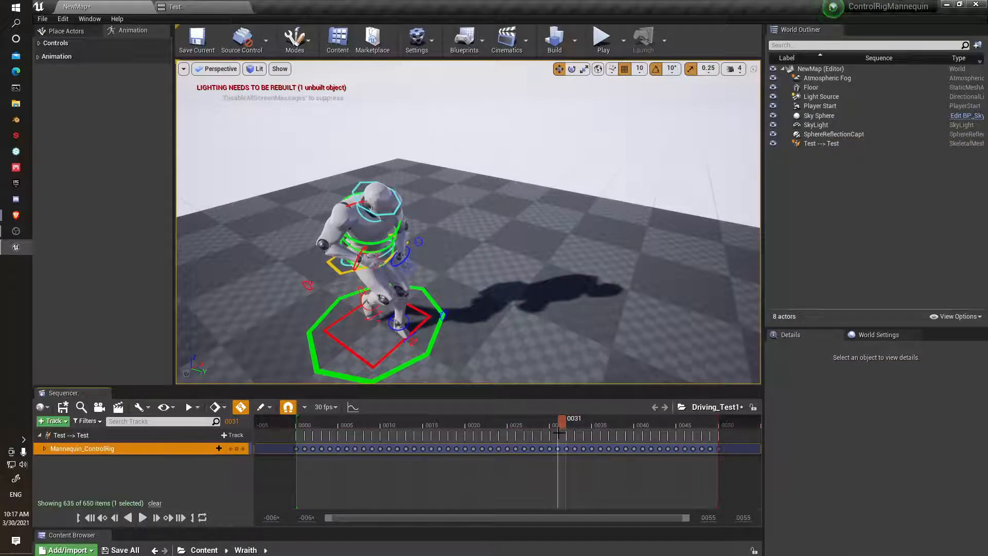
pyautogui.moveTo(559, 434); pyautogui.dragTo(583, 460)
pyautogui.moveTo(719, 469); pyautogui.dragTo(719, 469)
pyautogui.press('Delete')
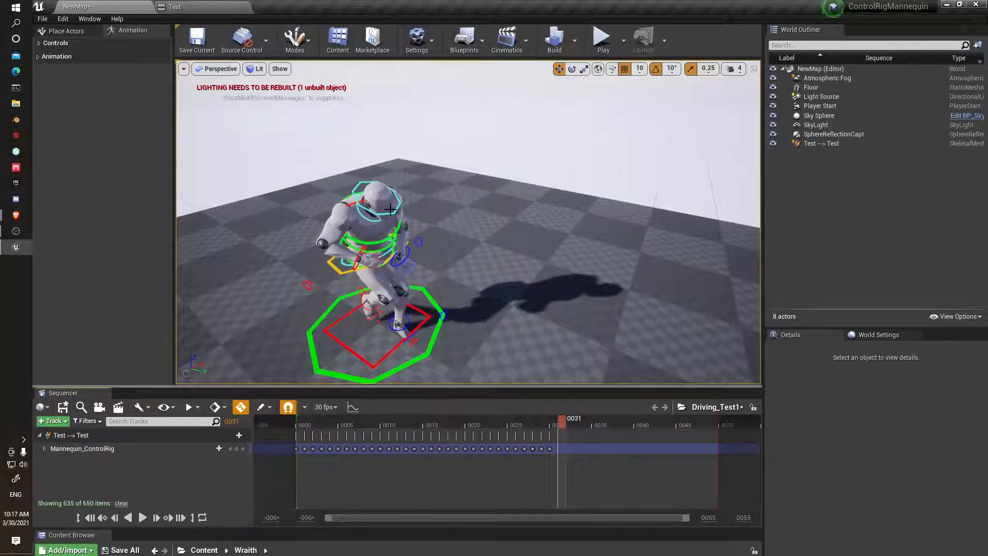
# - Rotate body_ctrl at frame 31 to turn the character's upper body sideways, and scrub to frame 34
pyautogui.click(344, 272)
pyautogui.click(571, 68)
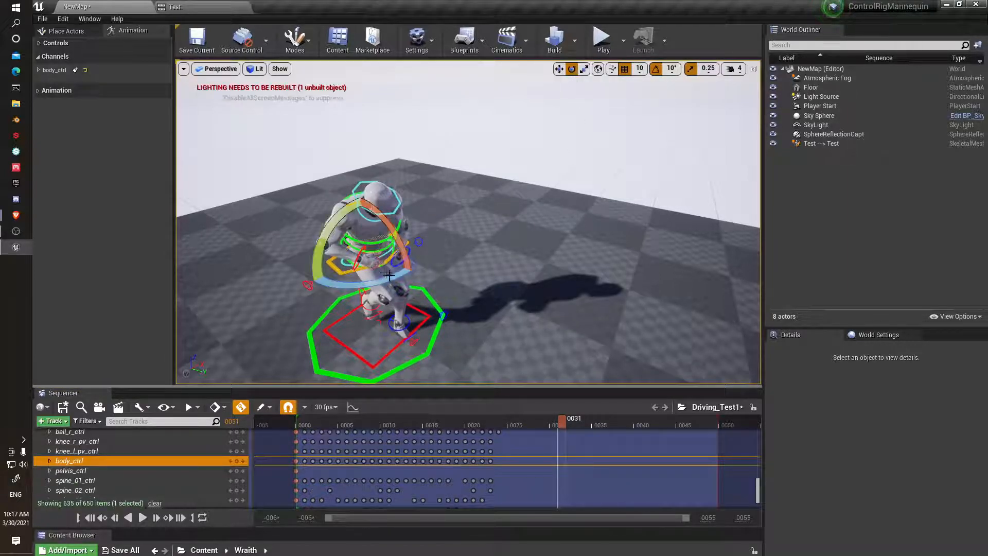
pyautogui.moveTo(397, 281); pyautogui.dragTo(378, 224)
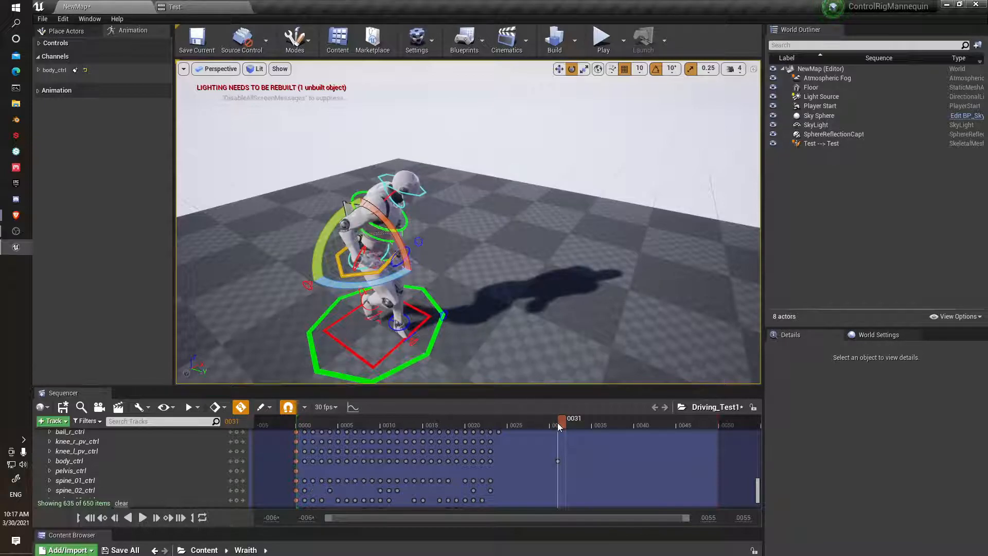
pyautogui.moveTo(562, 425); pyautogui.dragTo(585, 428)
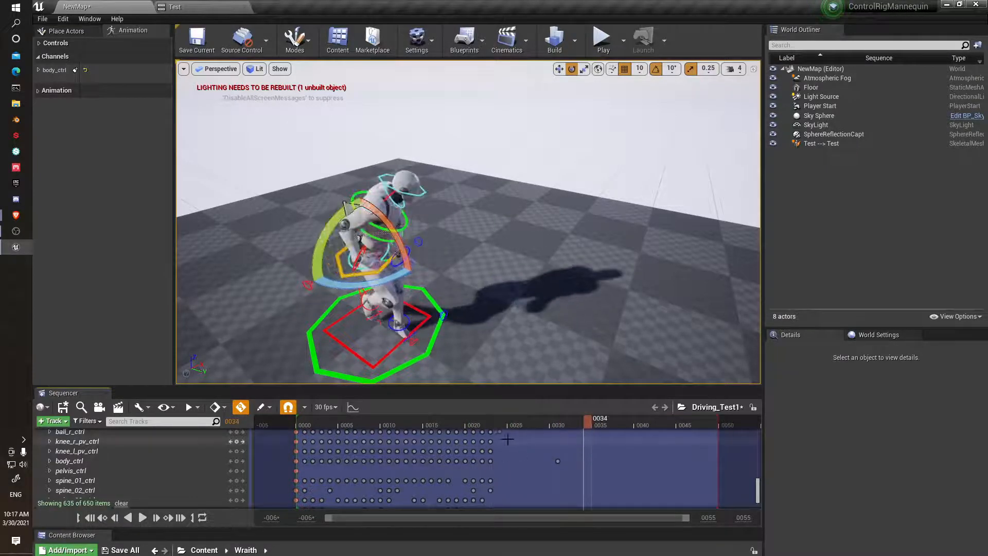
# - Collapse the Mannequin_ControlRig track, duplicate its keys at frame 23, and move them to frame 45
pyautogui.click(488, 440)
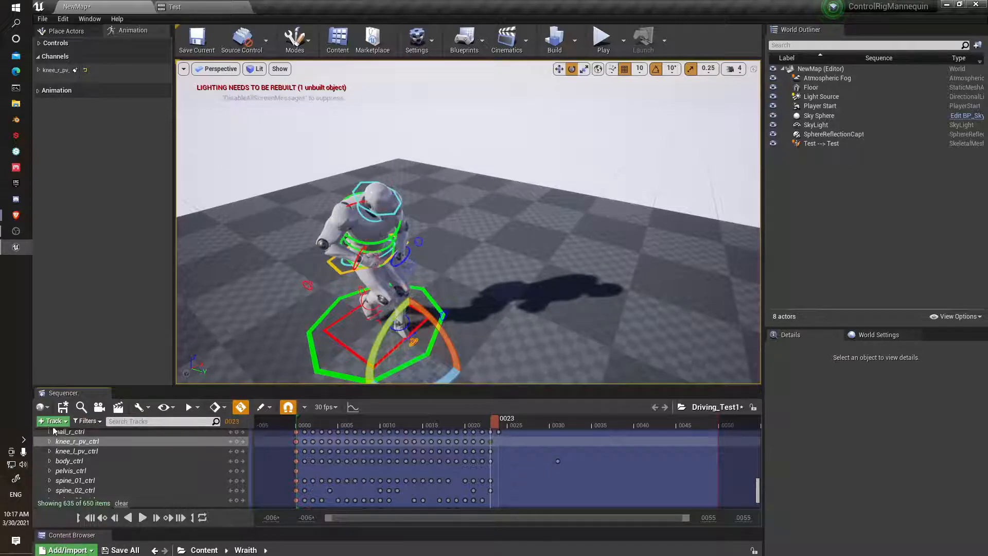
pyautogui.scroll(5, 134, 463)
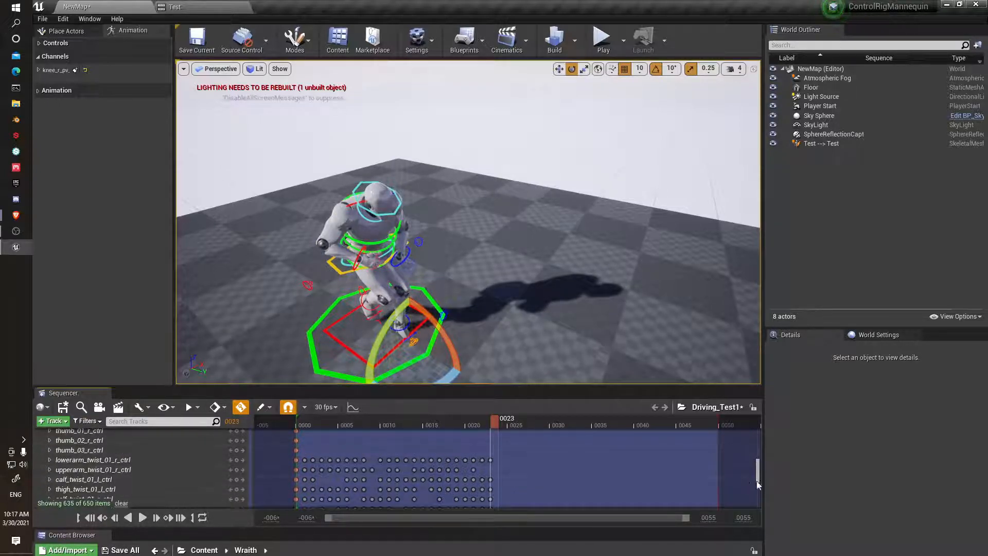
pyautogui.moveTo(758, 477); pyautogui.dragTo(767, 430)
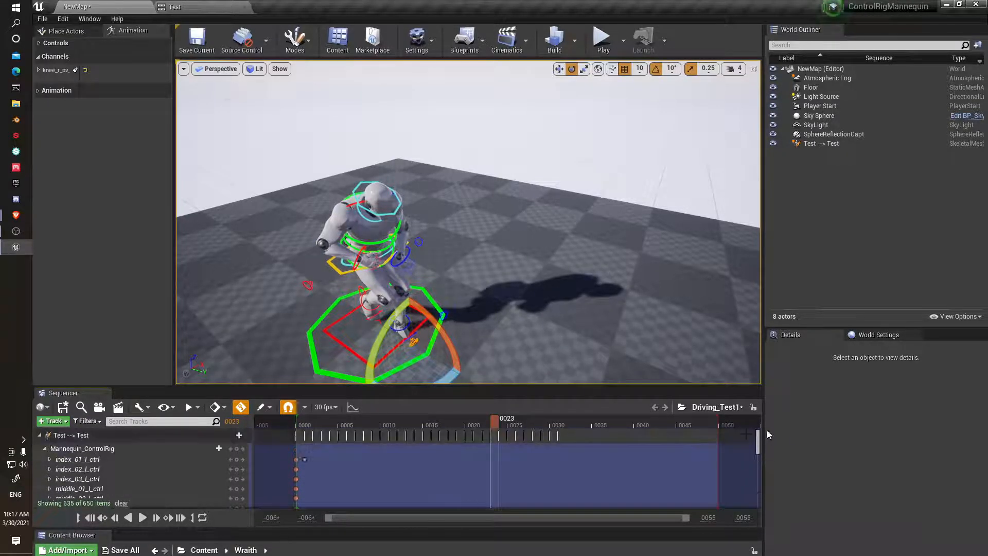
pyautogui.click(44, 449)
pyautogui.click(82, 448)
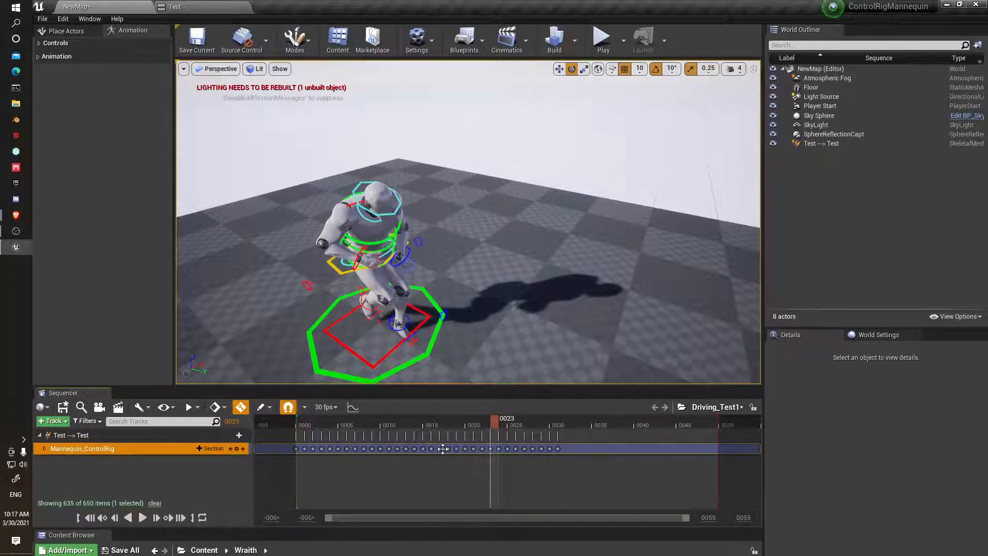
pyautogui.doubleClick(489, 449)
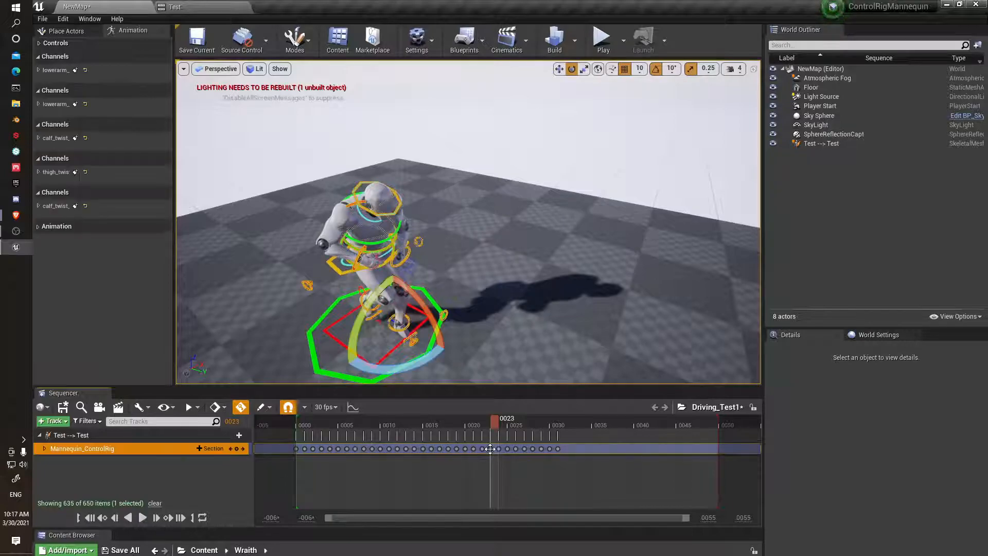
pyautogui.rightClick(490, 449)
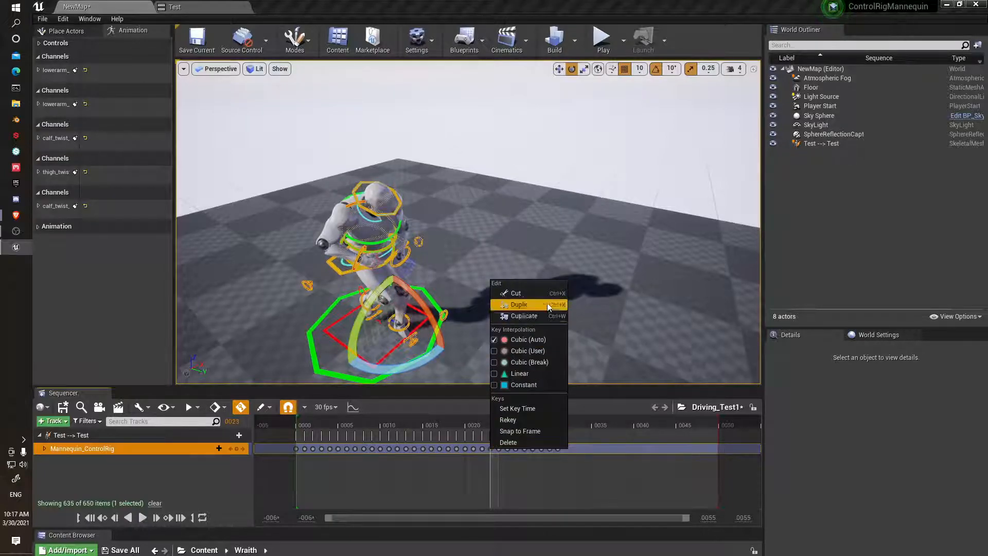
pyautogui.click(524, 315)
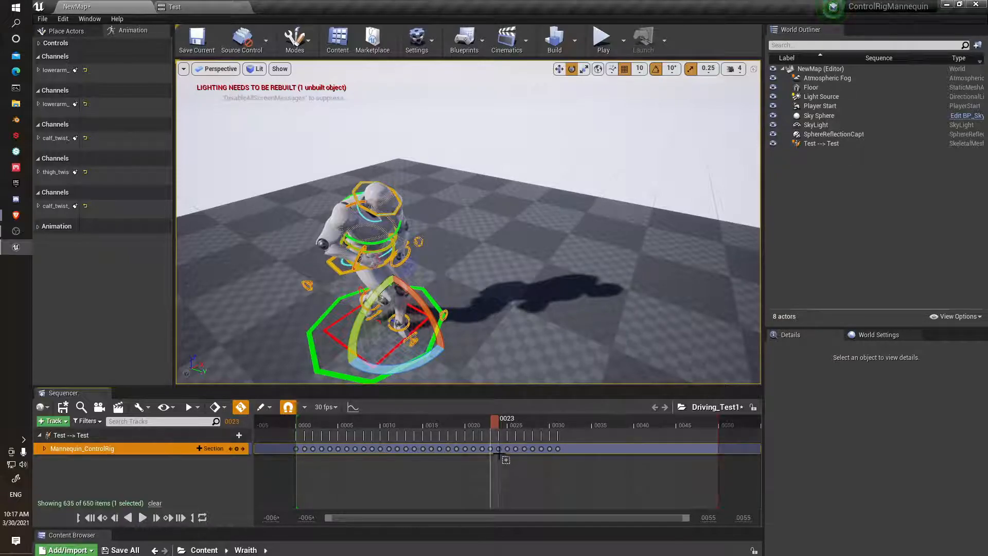
pyautogui.moveTo(492, 448); pyautogui.dragTo(678, 448)
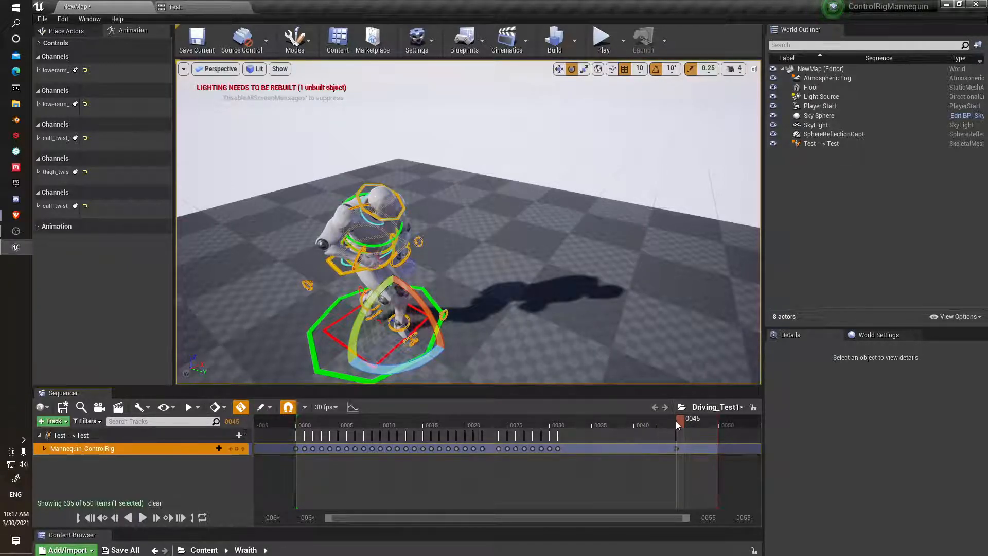
pyautogui.moveTo(678, 421)
pyautogui.mouseDown()
pyautogui.moveTo(385, 422)
pyautogui.moveTo(680, 430)
pyautogui.mouseUp()
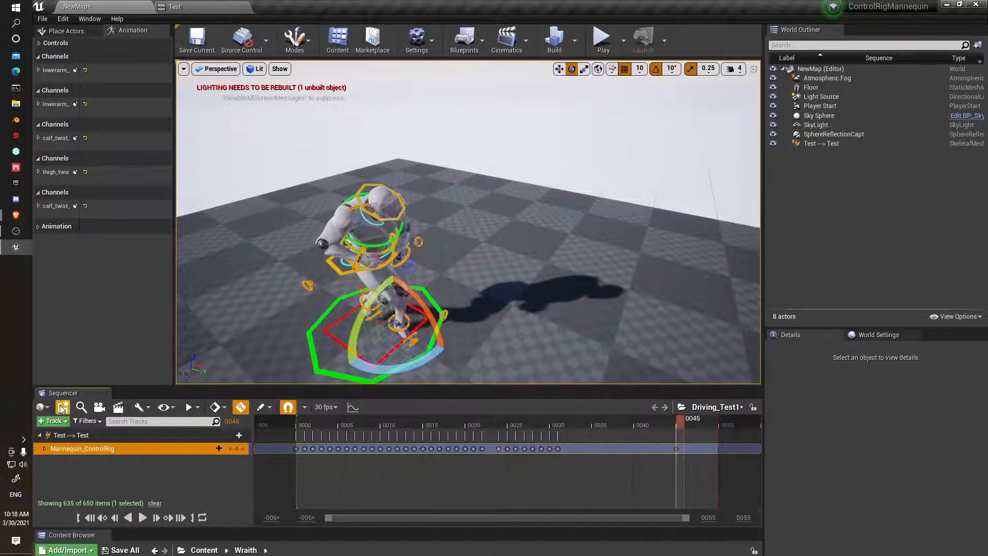
# - Scrub back and forth through the Test animation in the animation editor to check the edited poses
pyautogui.click(203, 6)
pyautogui.moveTo(466, 349); pyautogui.dragTo(608, 360)
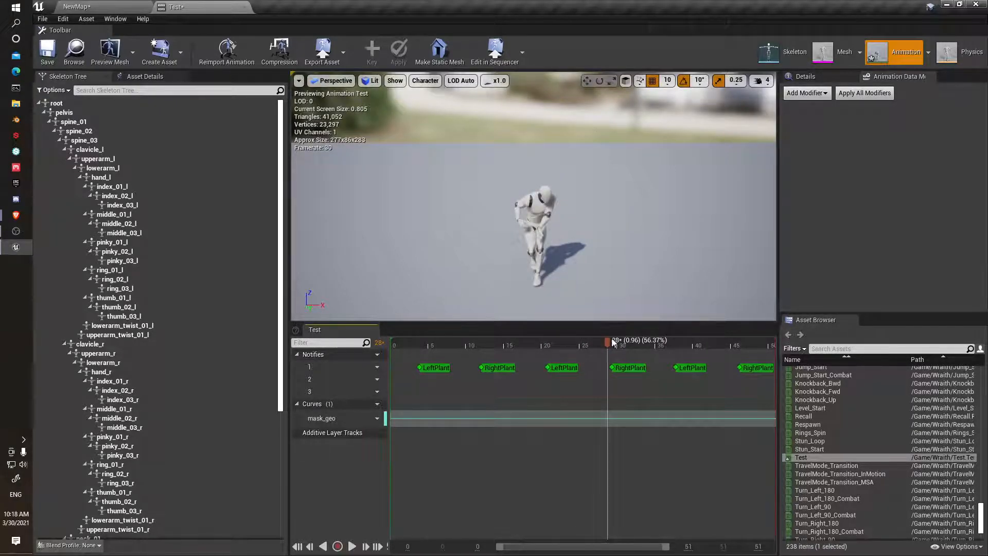
pyautogui.moveTo(608, 348); pyautogui.dragTo(661, 374)
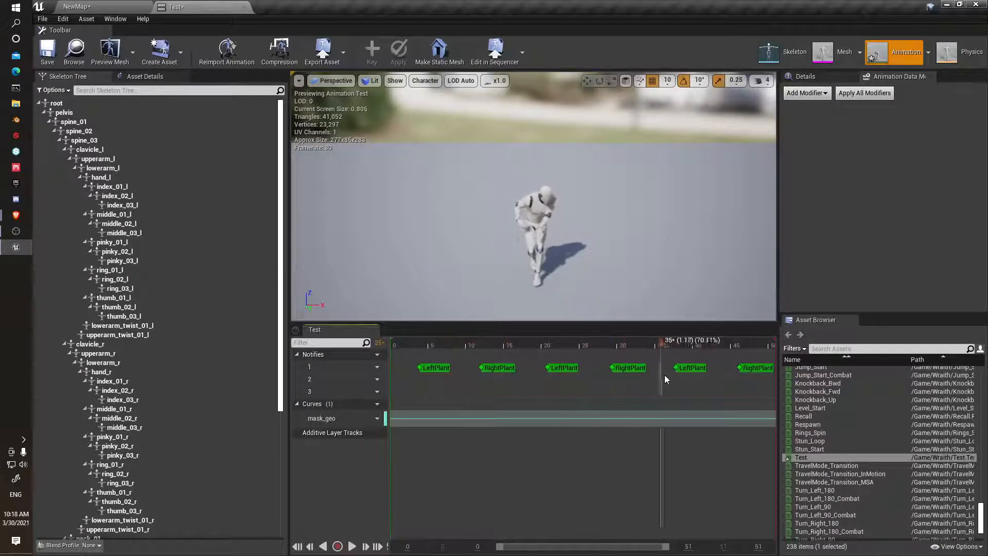
pyautogui.moveTo(730, 383); pyautogui.dragTo(641, 385)
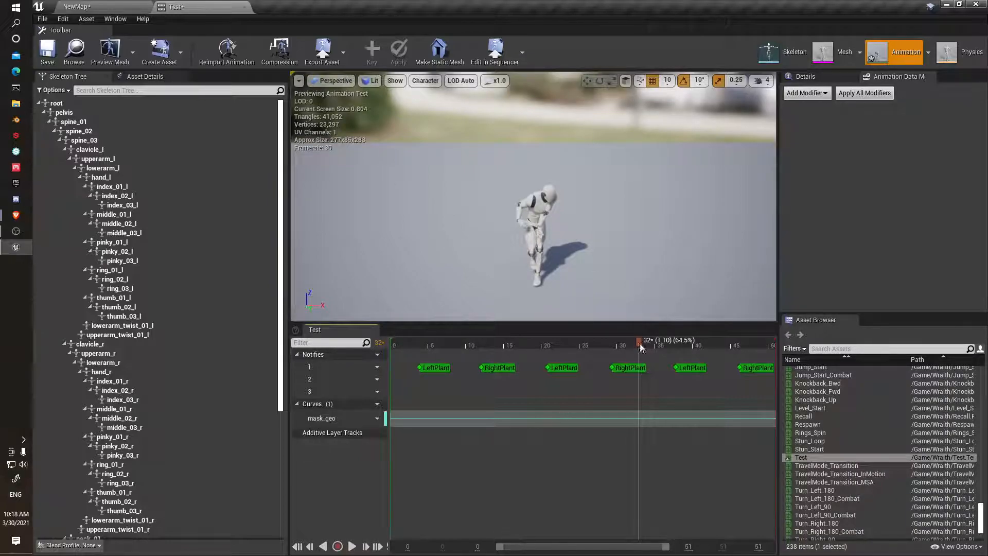
pyautogui.moveTo(638, 344); pyautogui.dragTo(622, 375)
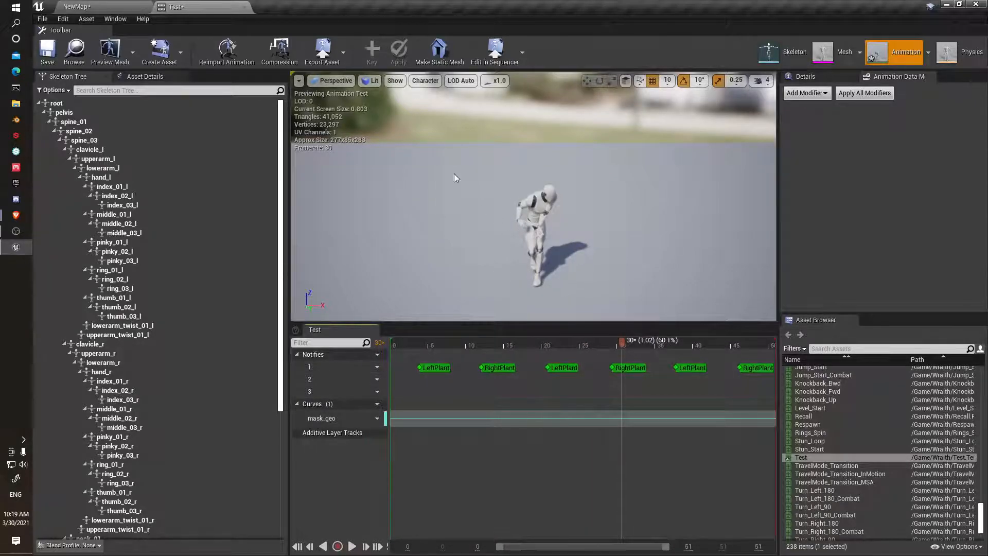
pyautogui.moveTo(619, 344); pyautogui.dragTo(525, 354)
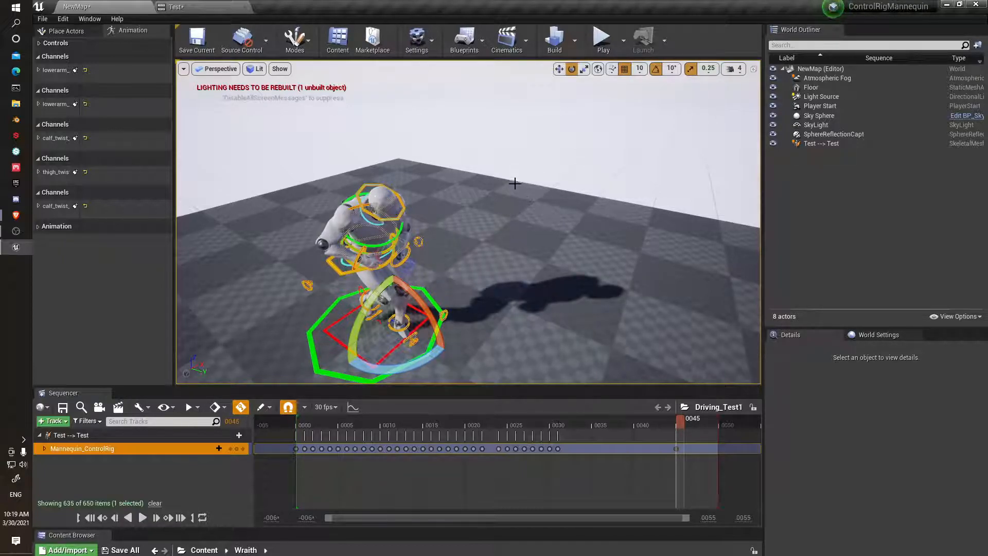
# - View the character from the side in the level viewport at frame 45
pyautogui.scroll(-5, 514, 184)
pyautogui.scroll(4, 511, 187)
pyautogui.moveTo(406, 311); pyautogui.dragTo(494, 329, button='right')
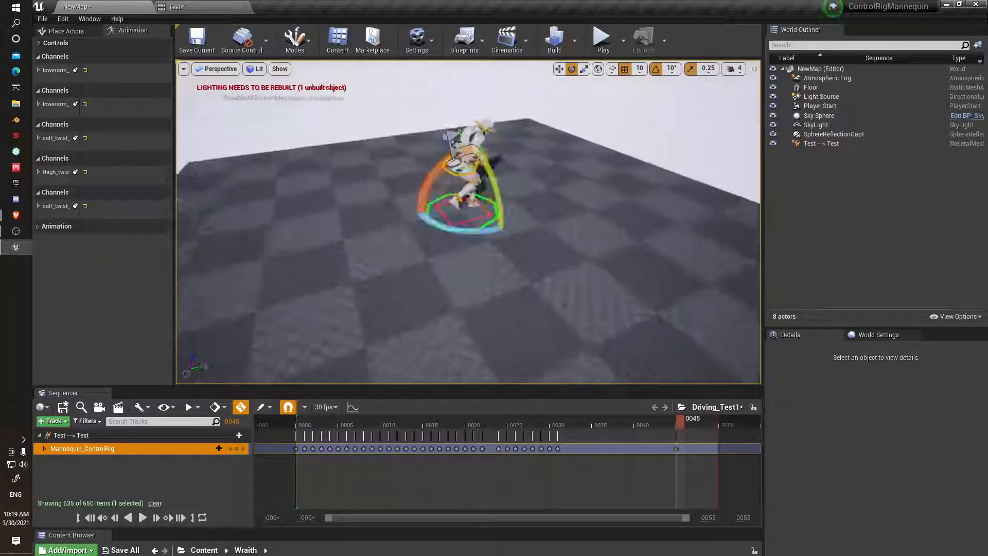
pyautogui.moveTo(319, 316)
pyautogui.mouseDown(button='right')
pyautogui.moveTo(335, 334)
pyautogui.moveTo(330, 308)
pyautogui.moveTo(319, 316)
pyautogui.mouseUp(button='right')
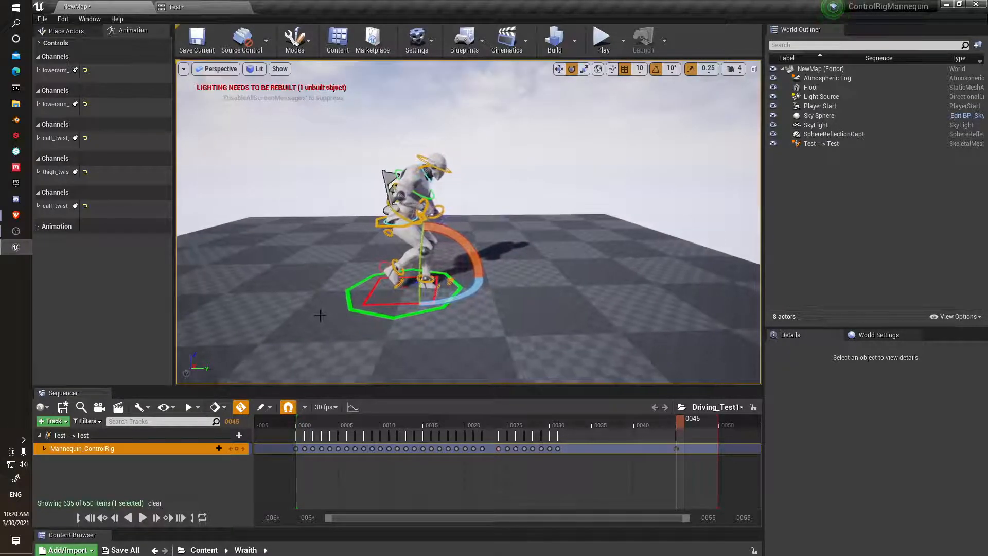